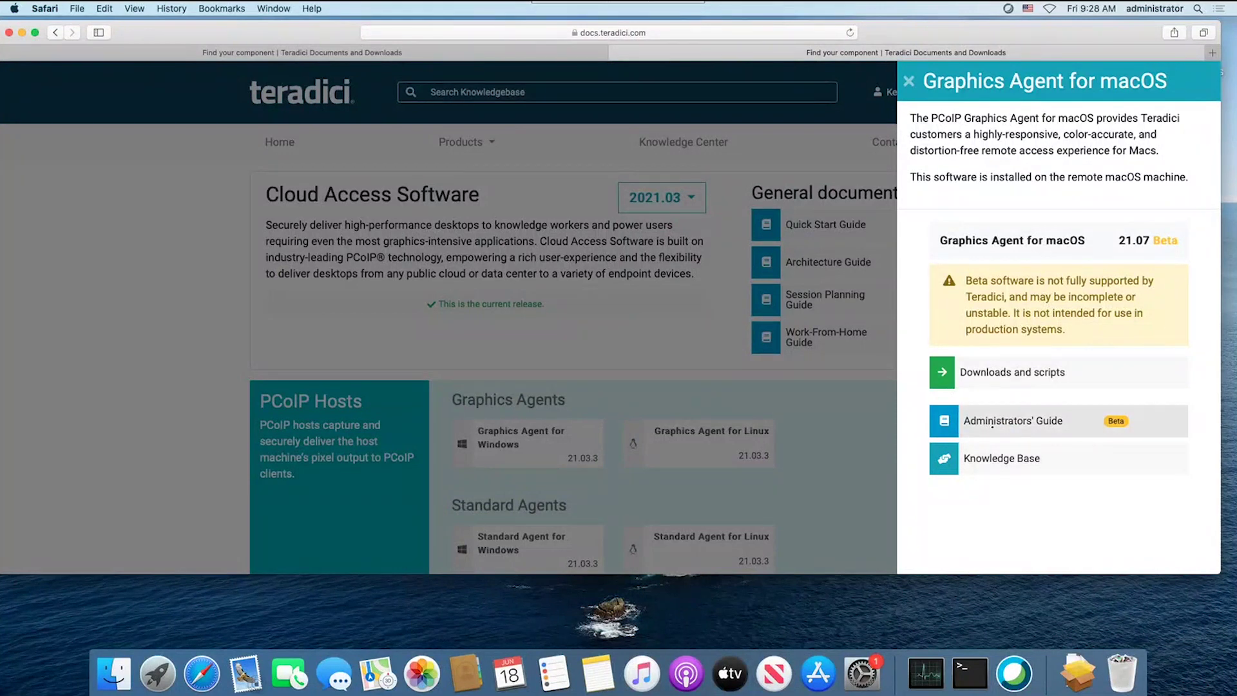
- Accept the end user license agreement and download the pcoip-agent-graphics_21.07.0-rc12.pkg installer
click(1010, 372)
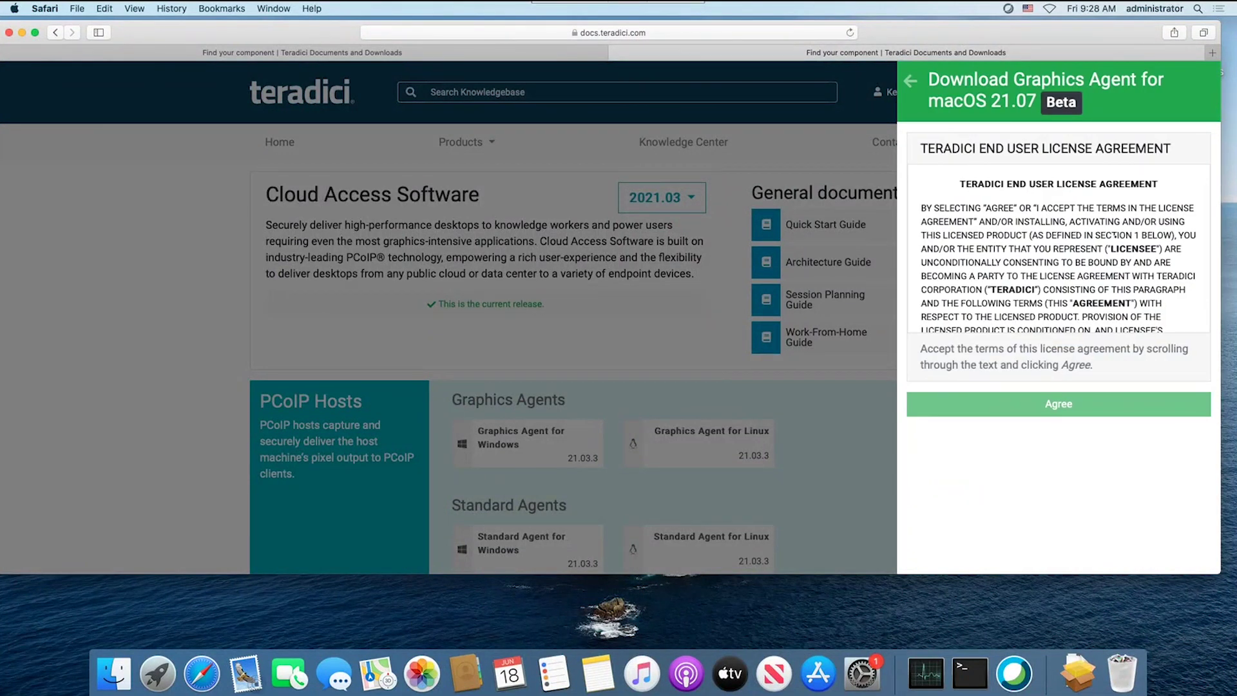
scroll(1183, 241, down, 2)
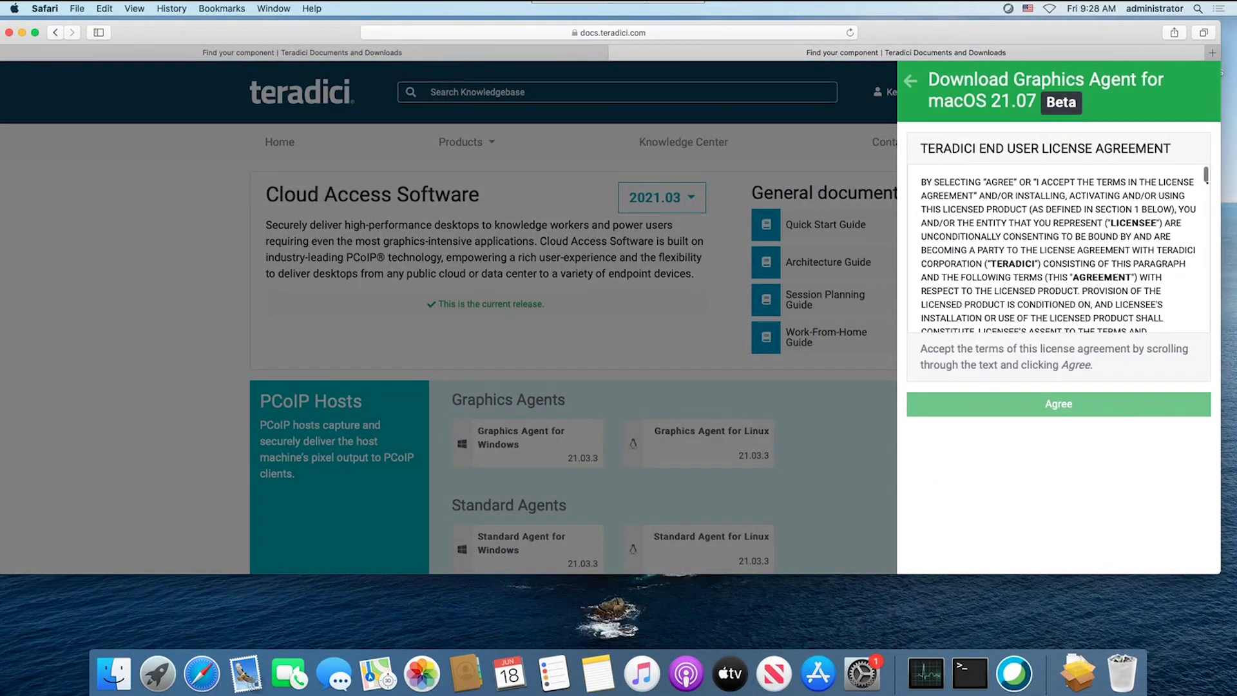
scroll(1069, 248, down, 20)
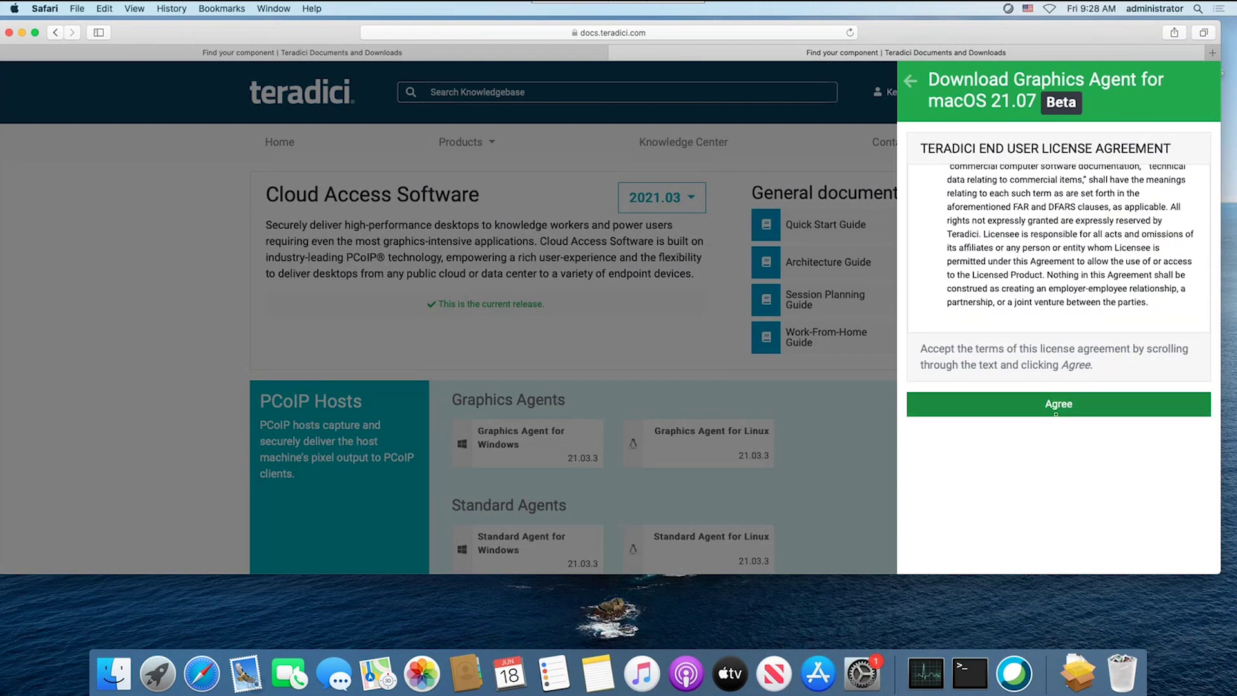
click(1054, 407)
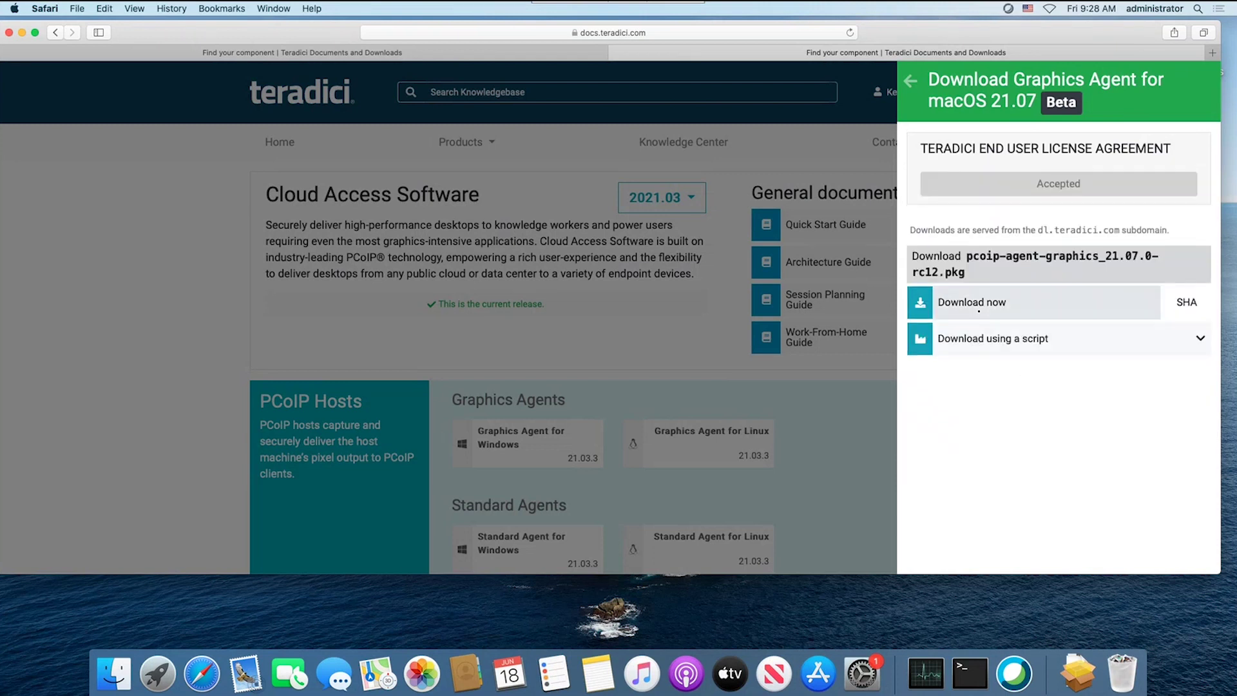
click(978, 311)
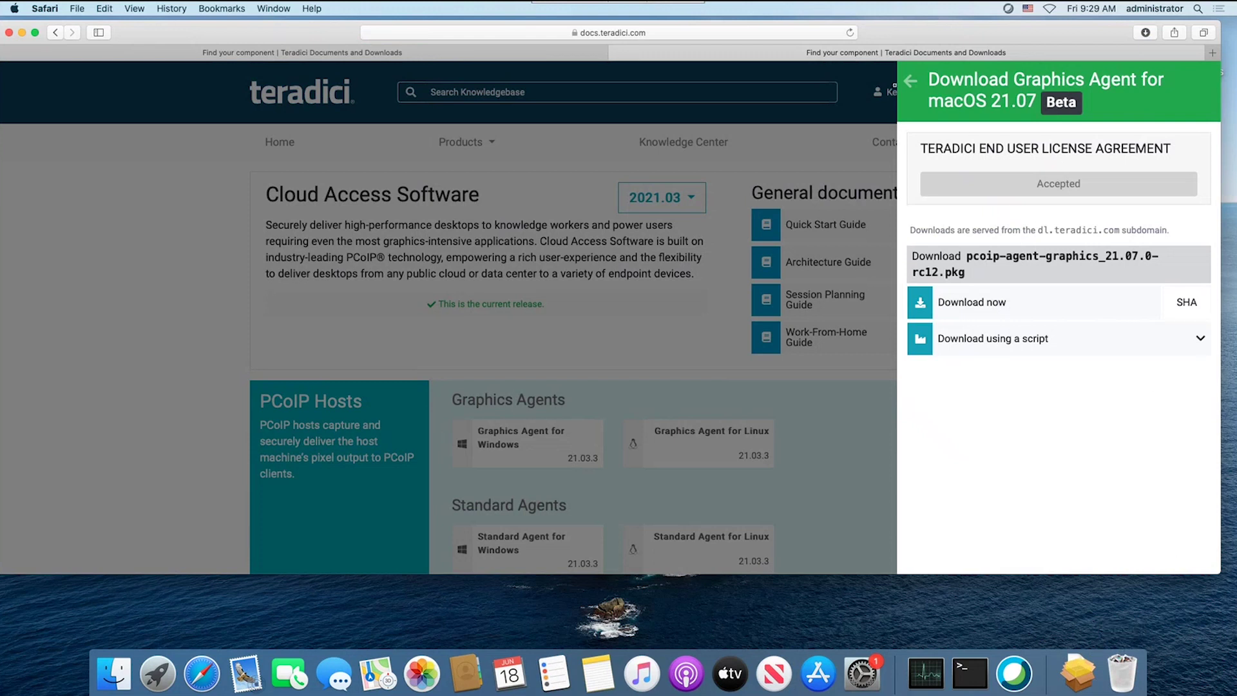
- Open the Administrators' Guide for the macOS Graphics Agent and view its Installing page
click(910, 80)
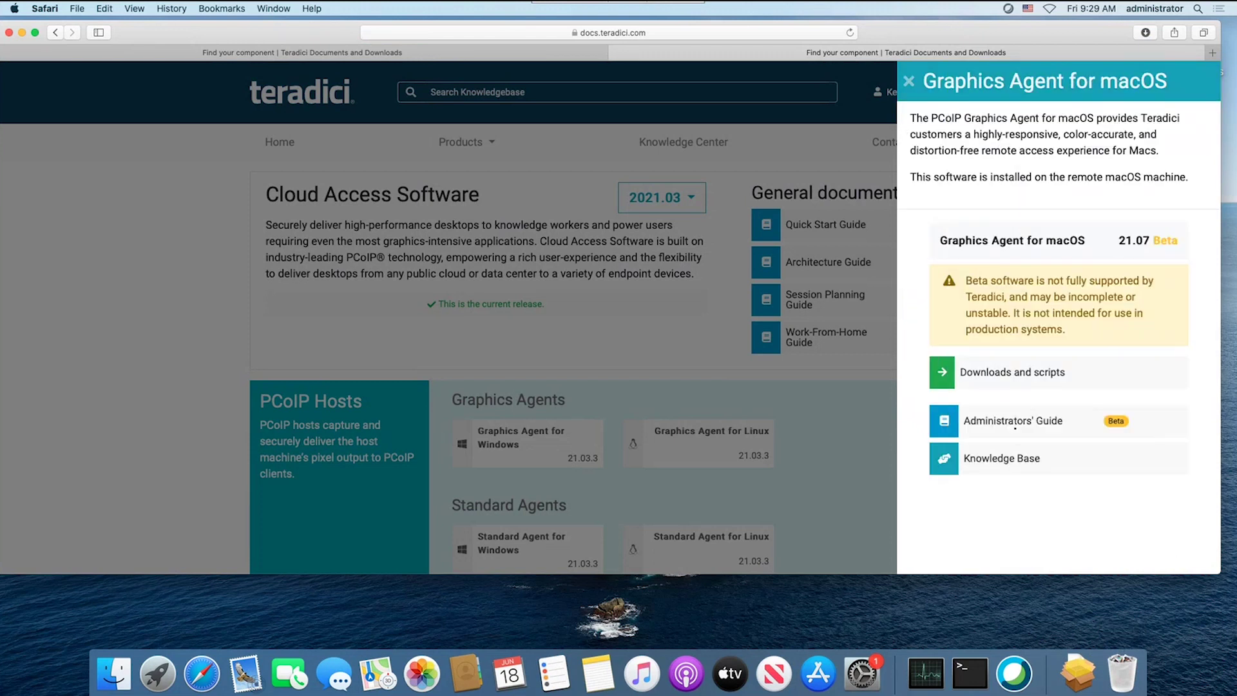
click(1015, 428)
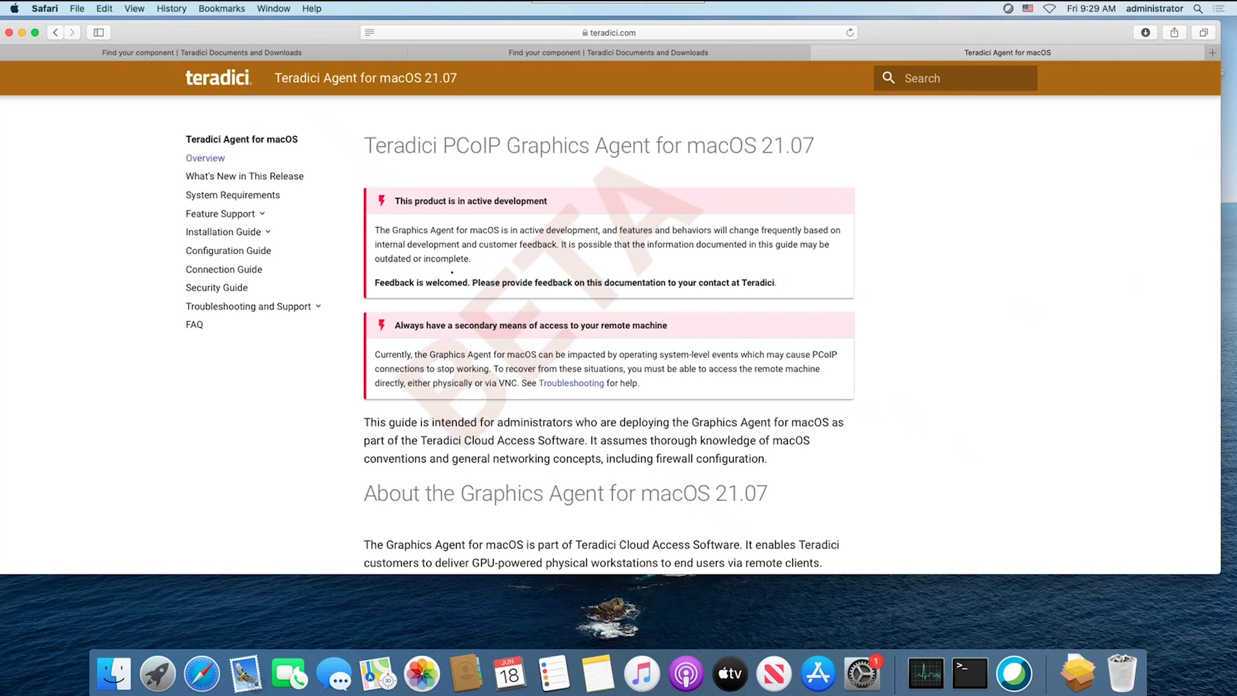
click(223, 232)
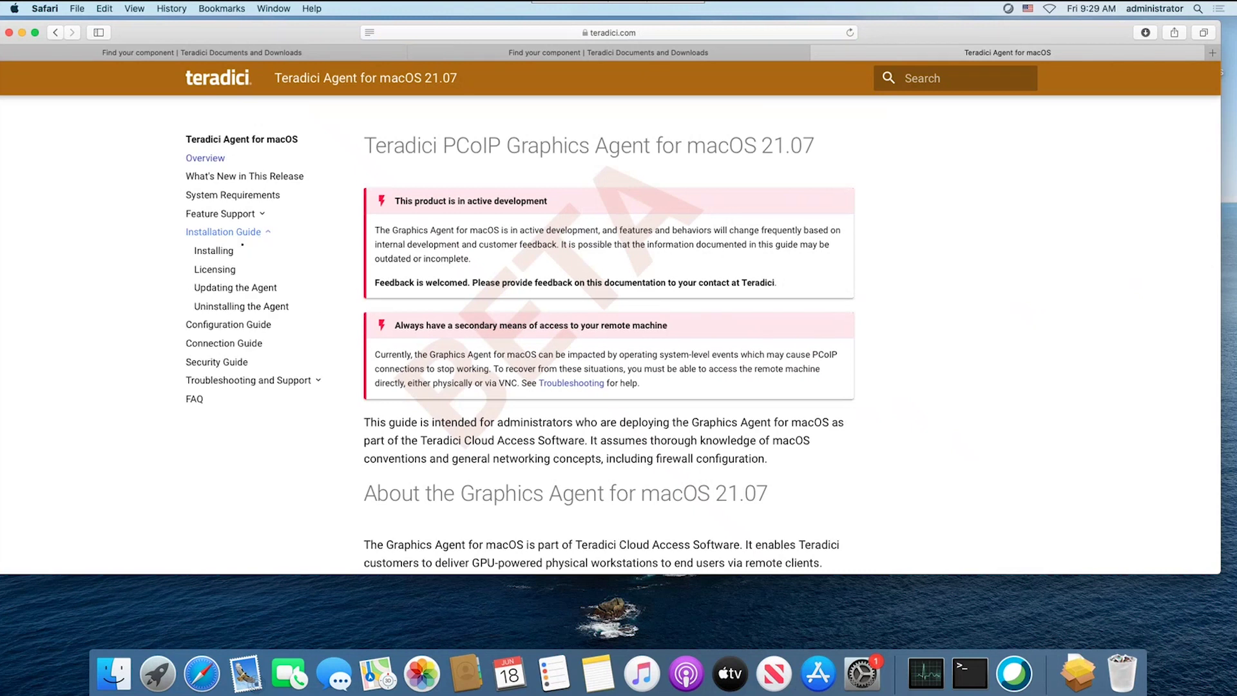
click(215, 250)
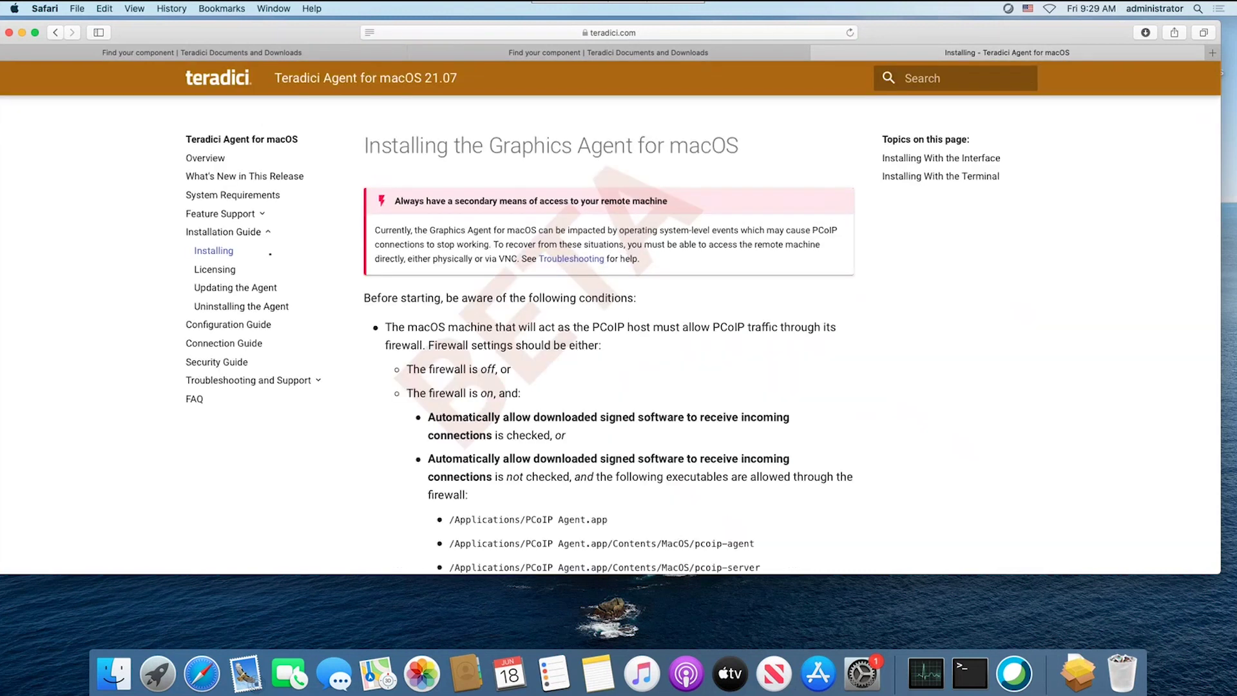
scroll(660, 295, down, 2)
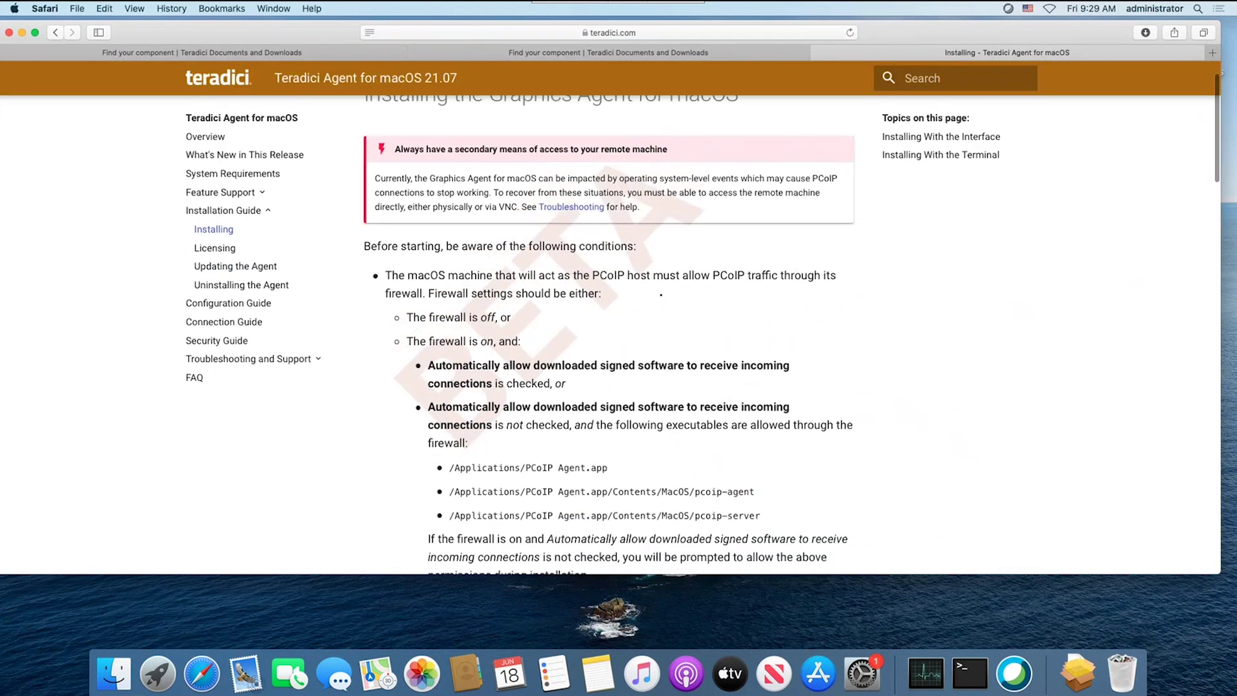
- Examine the host requirements on the guide's System Requirements page, from operating system to network ports, storage and user
click(193, 174)
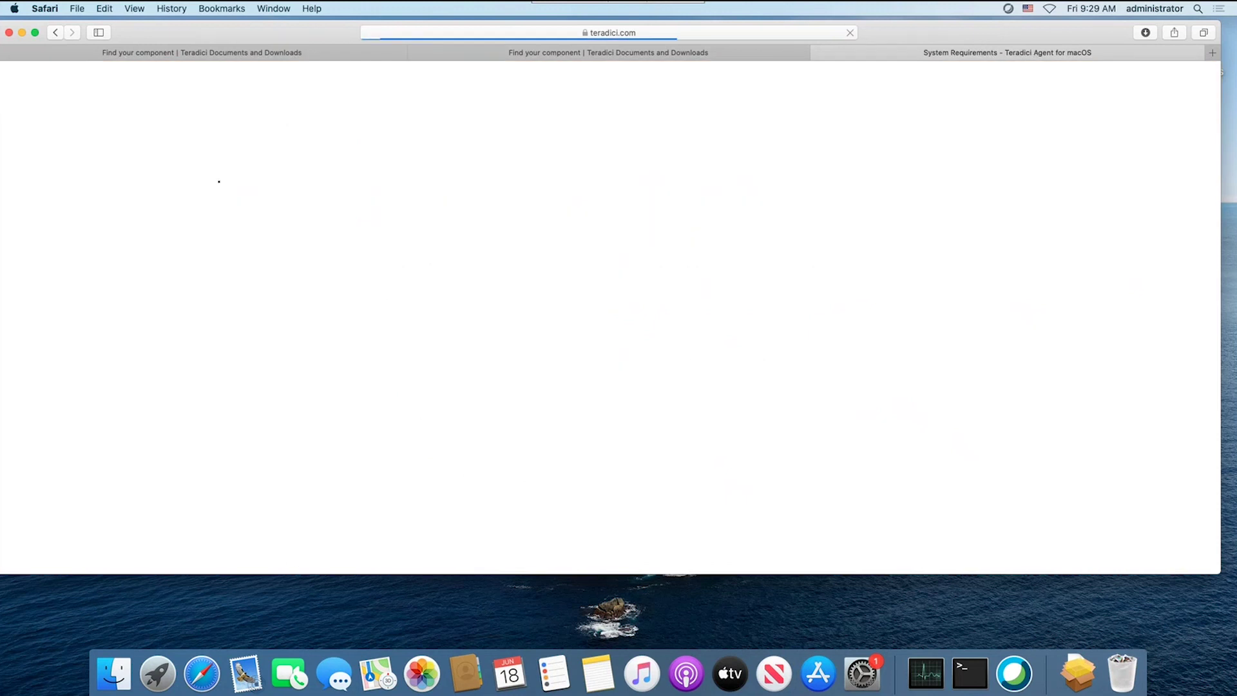
scroll(608, 353, down, 4)
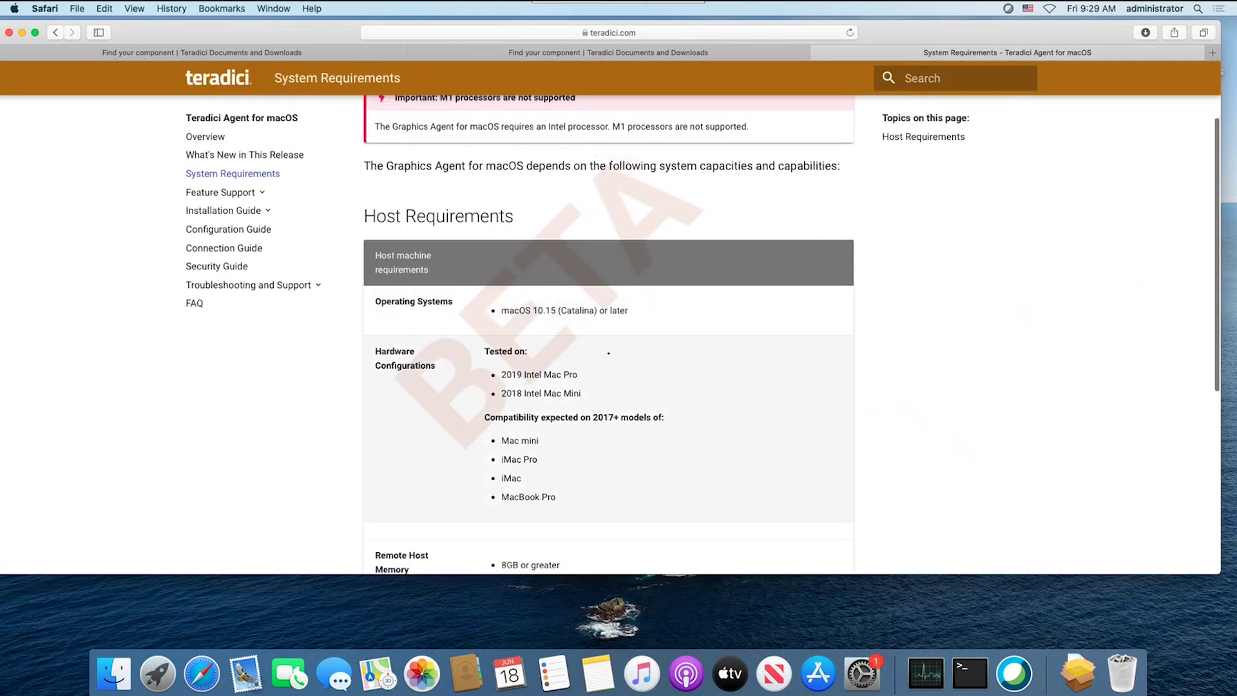
scroll(608, 353, down, 4)
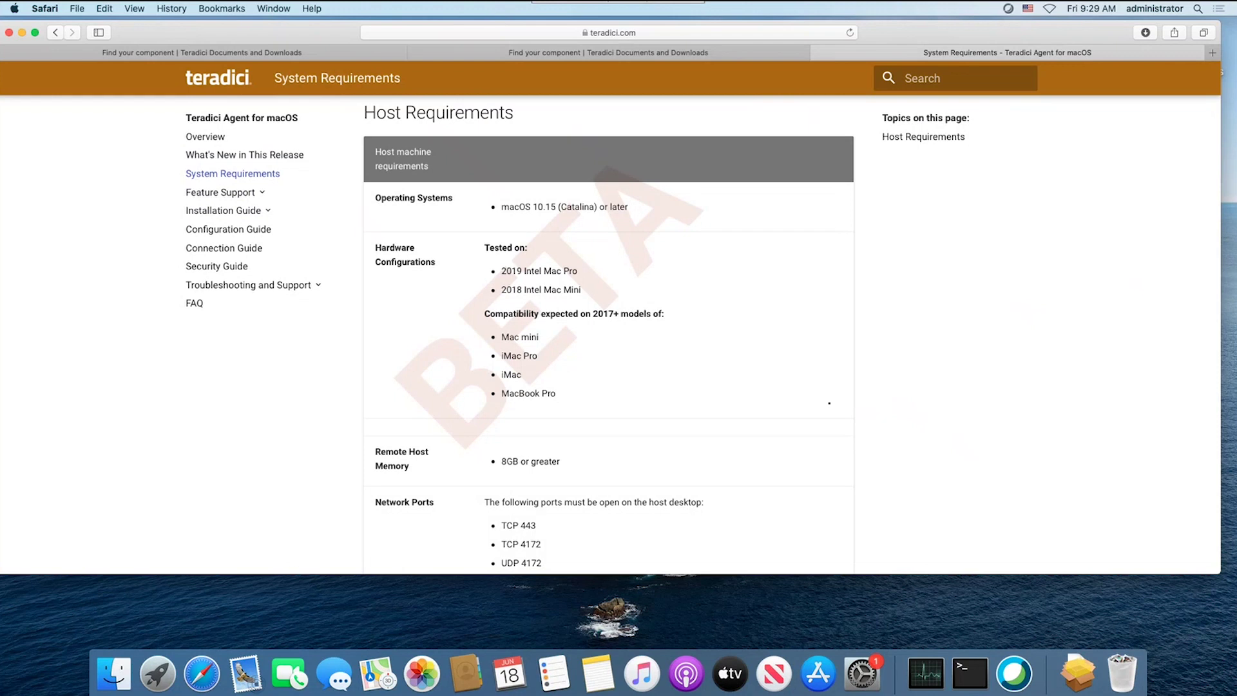
scroll(829, 402, down, 5)
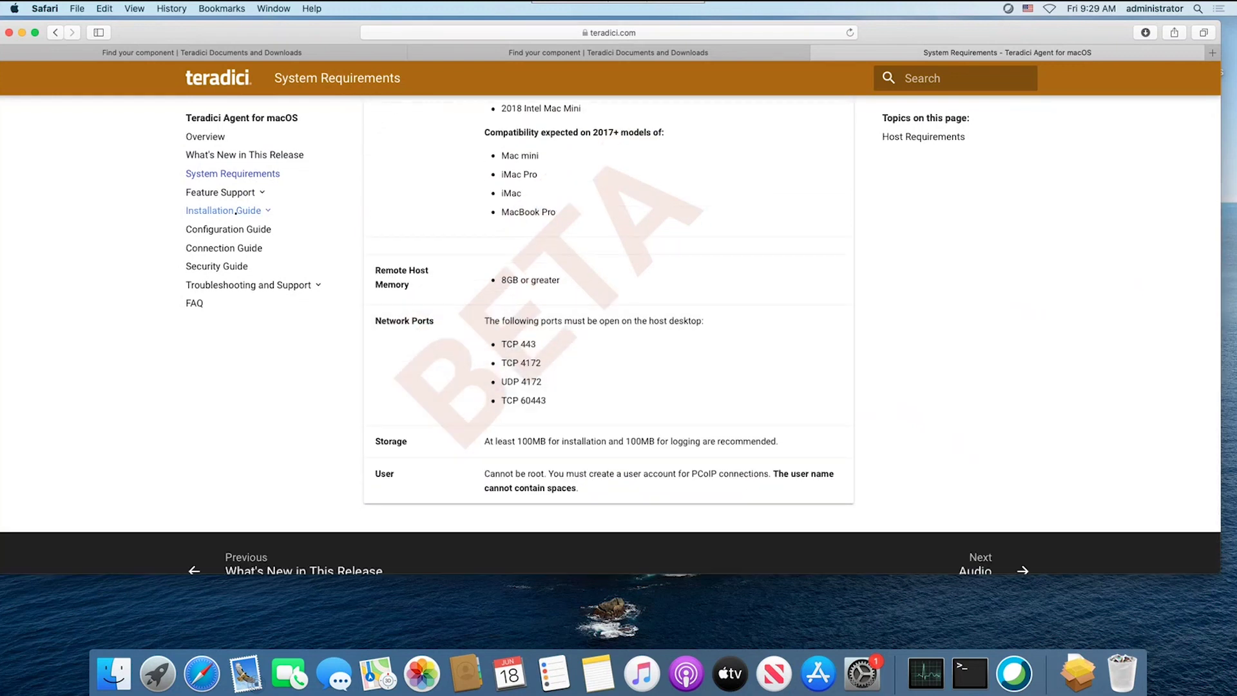
- Return to the guide's Installing page and read the firewall conditions, interface installation steps and license registration commands
click(223, 211)
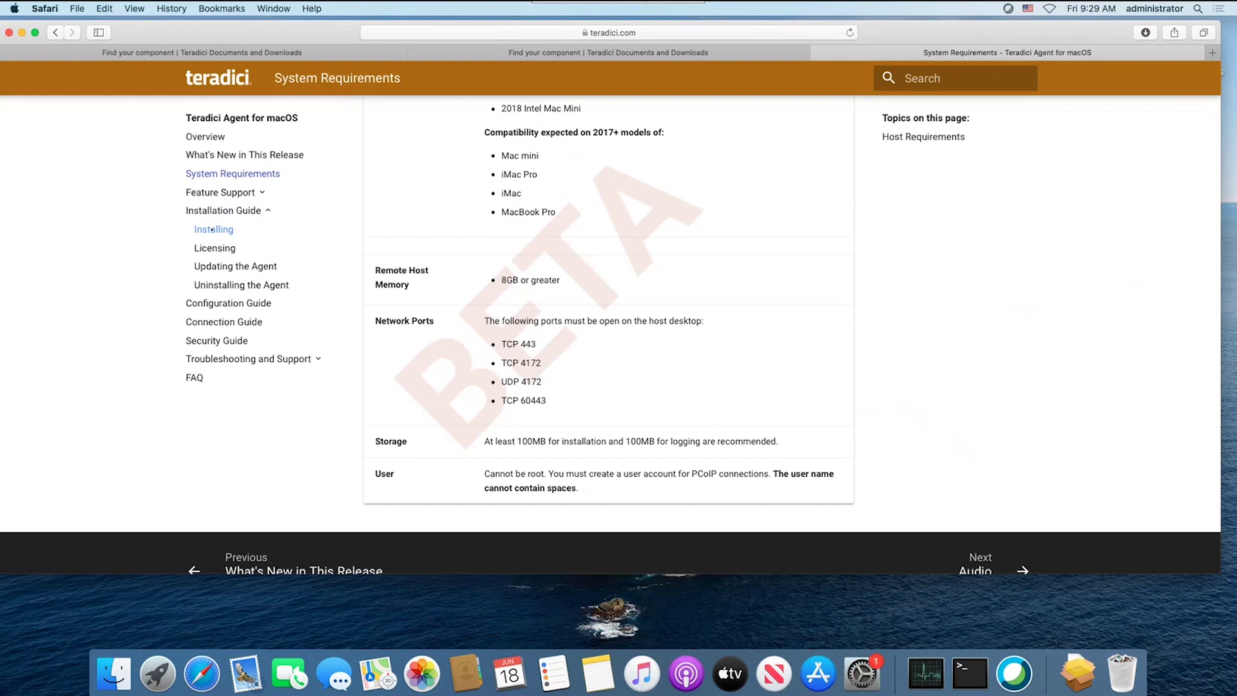
click(213, 229)
scroll(961, 347, down, 5)
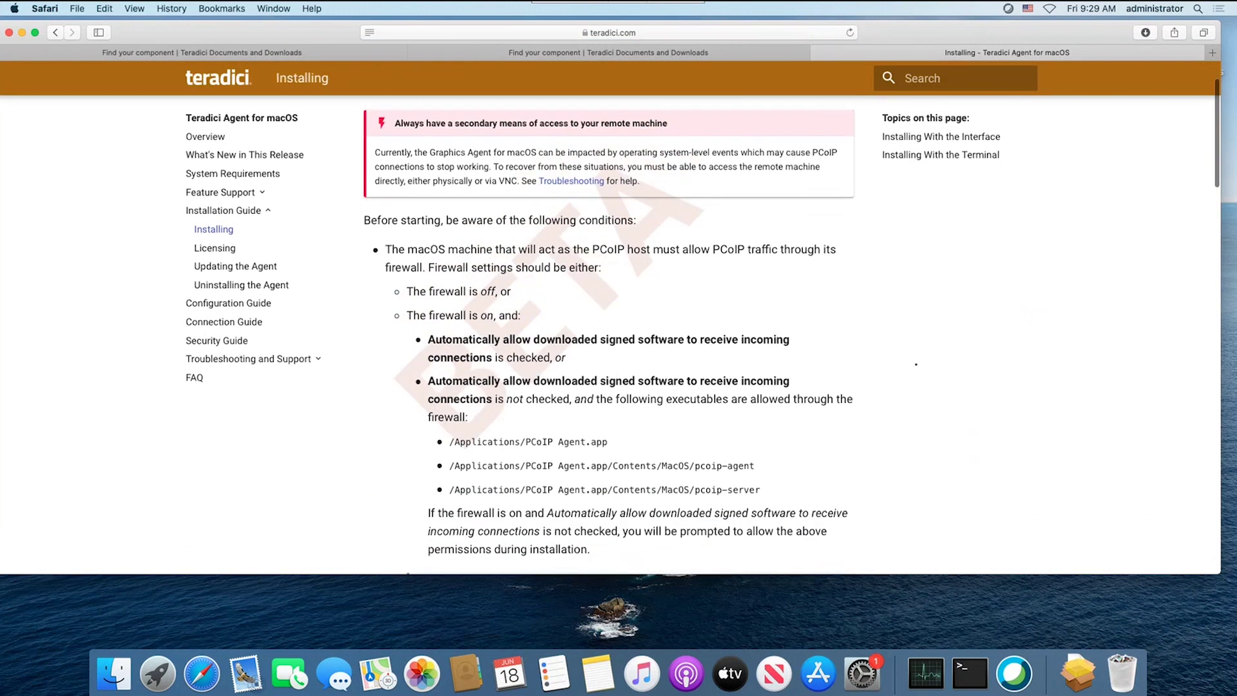
scroll(915, 365, down, 5)
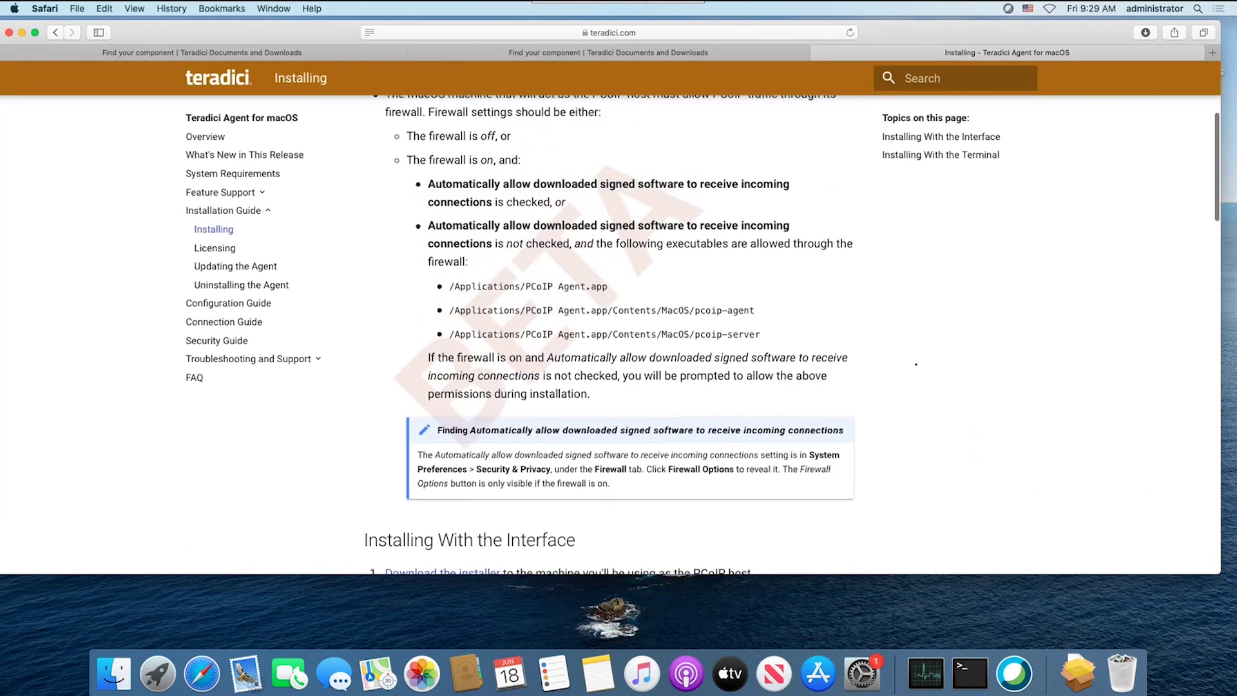
scroll(916, 364, down, 4)
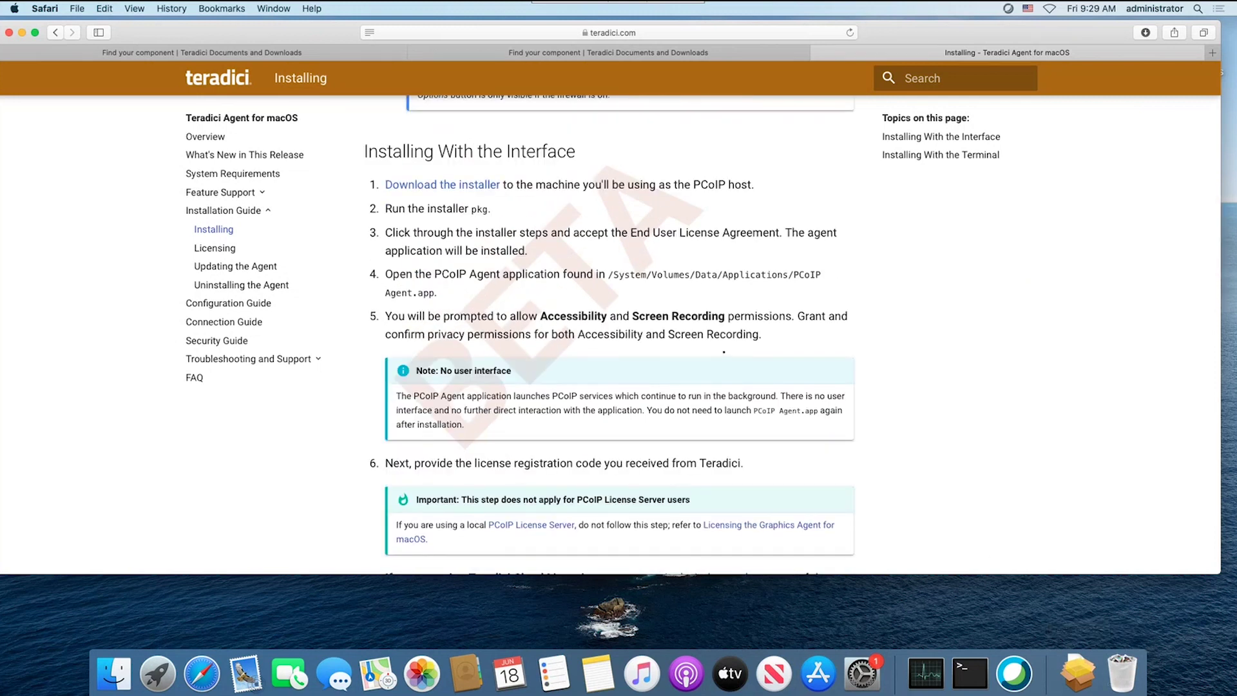
scroll(724, 352, down, 3)
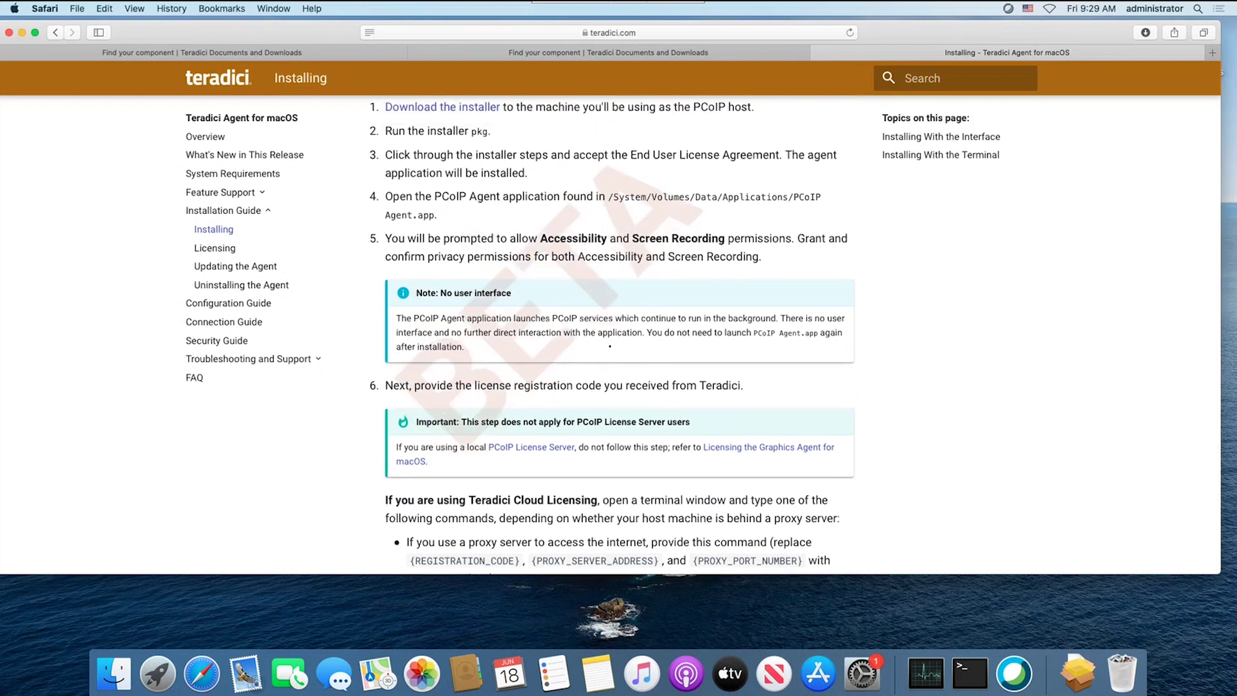
scroll(610, 346, down, 5)
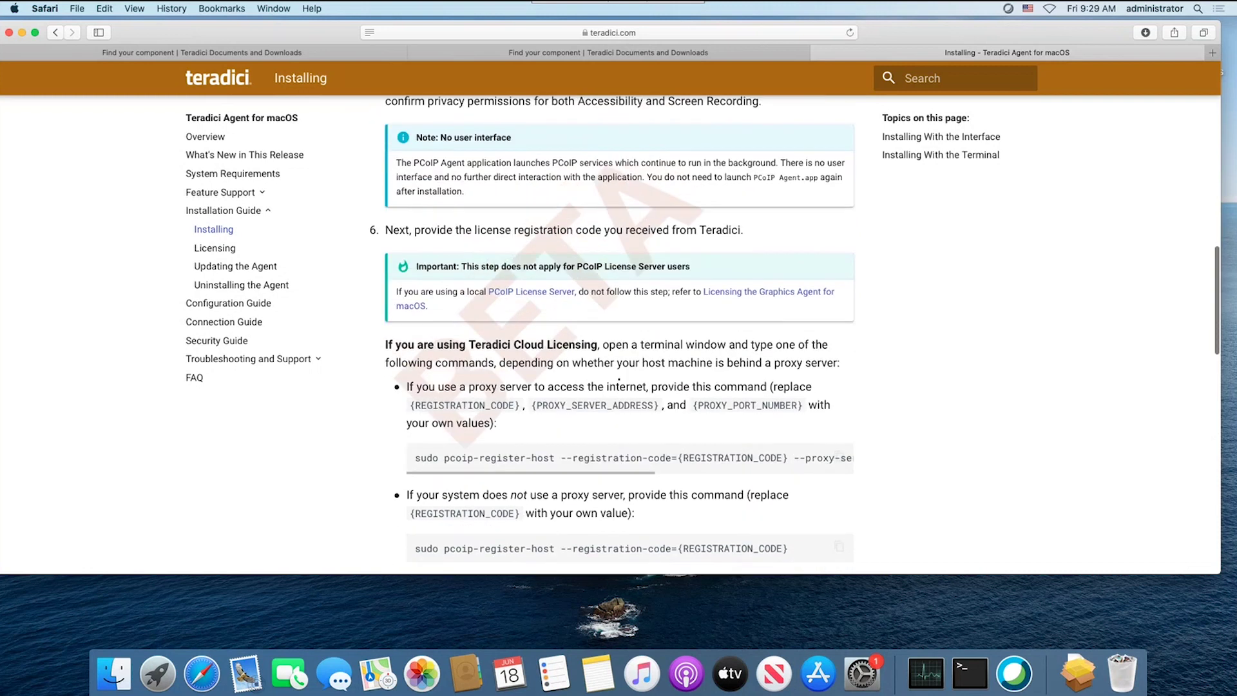
scroll(643, 371, down, 4)
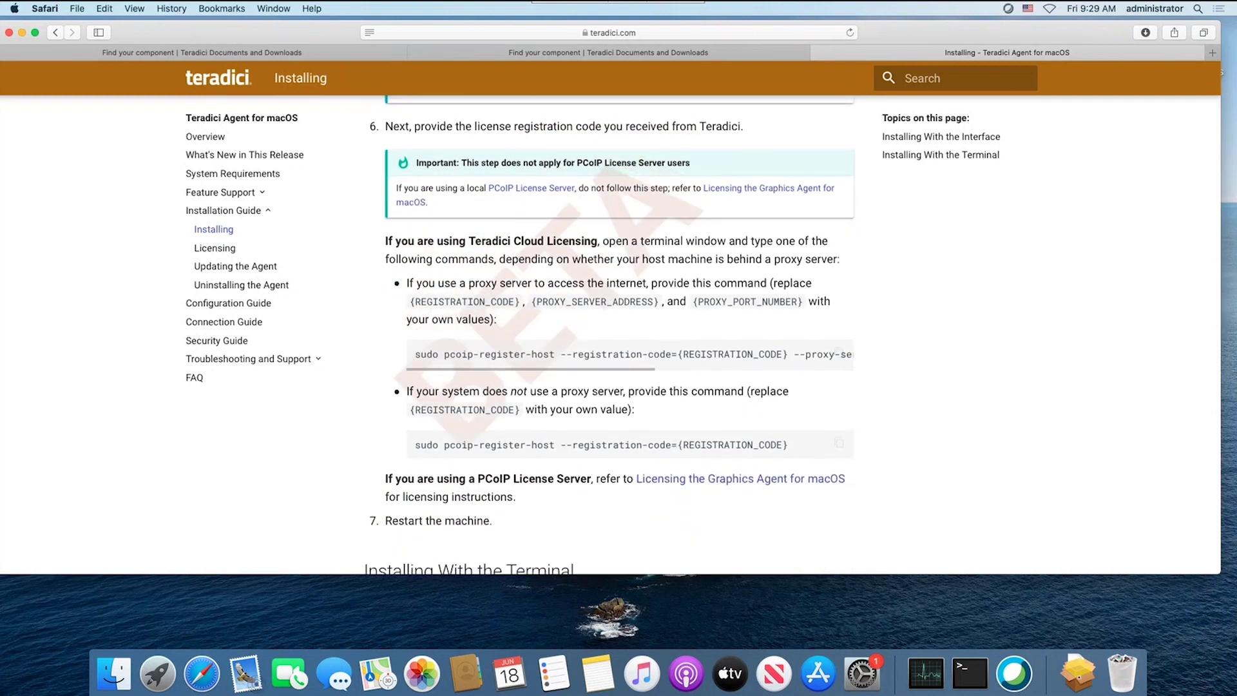
- Launch the downloaded pcoip-agent-graphics_21.07.0-rc12.pkg installer, allow it removable volume access and agree to the software license
click(1077, 673)
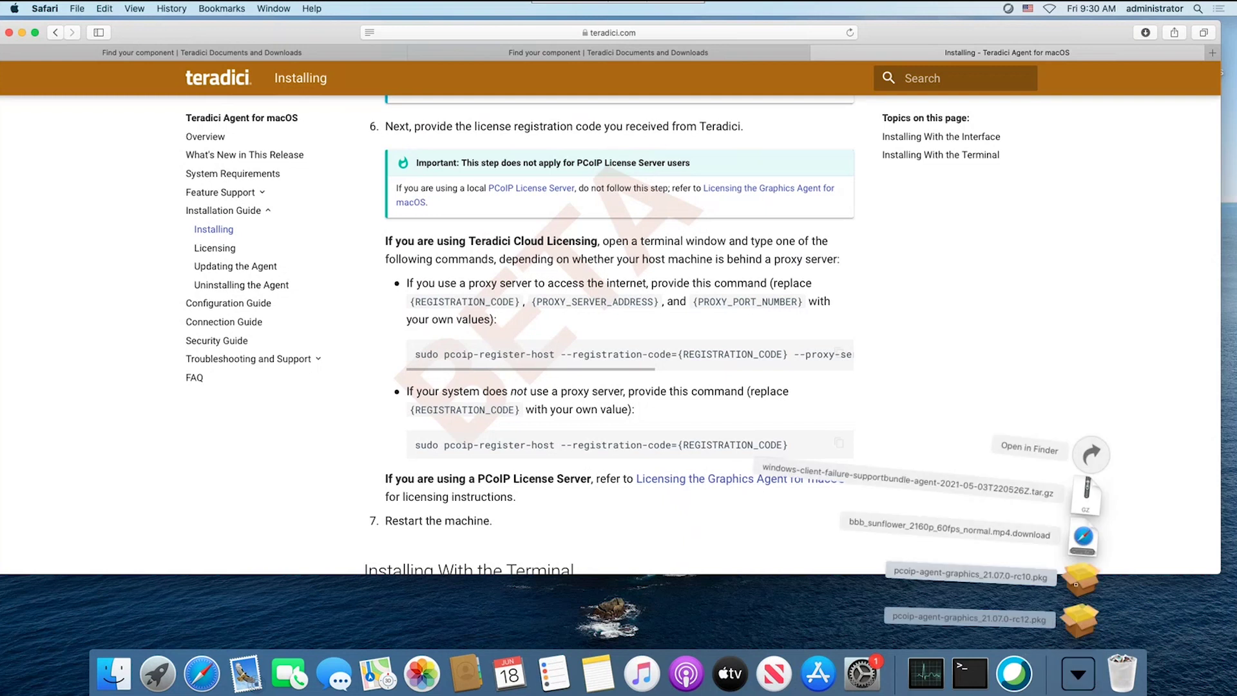
click(1080, 623)
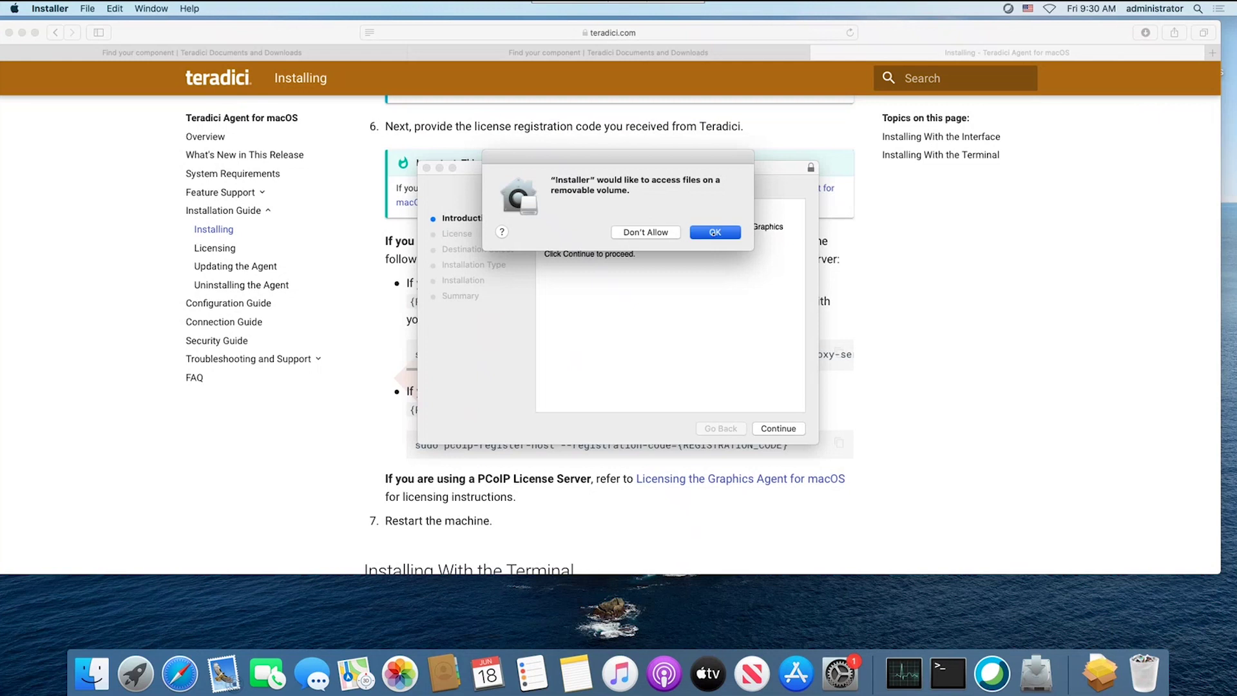
click(714, 232)
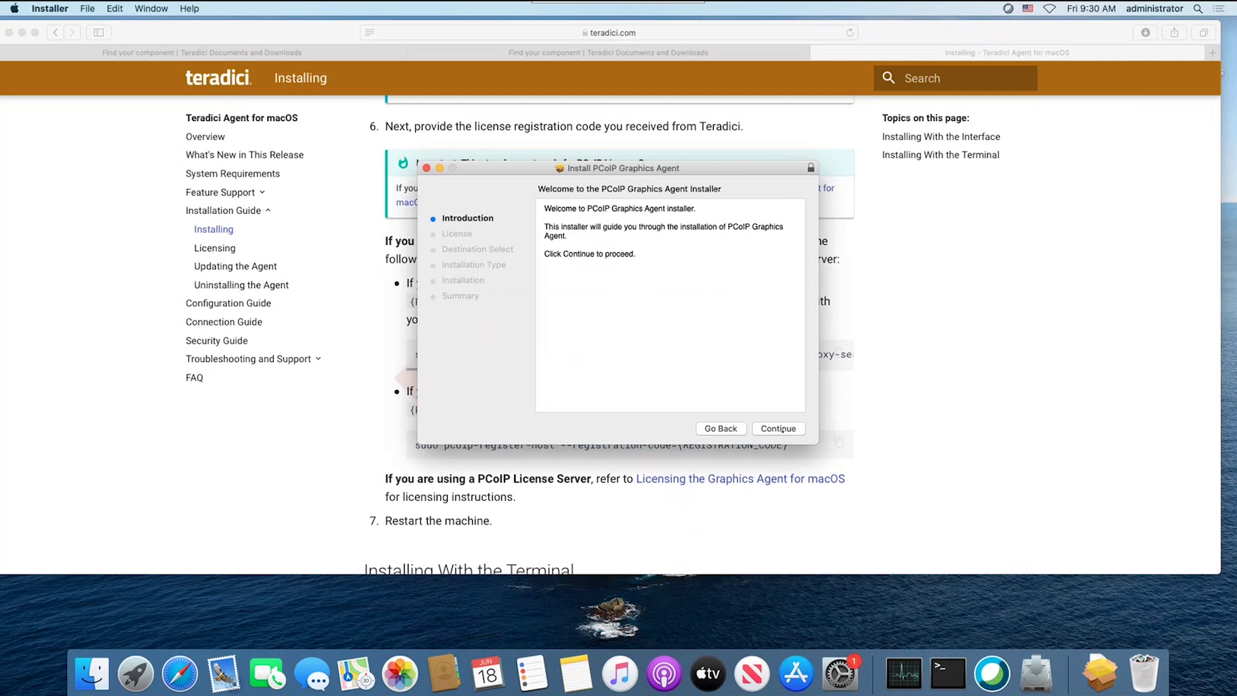
key(Return)
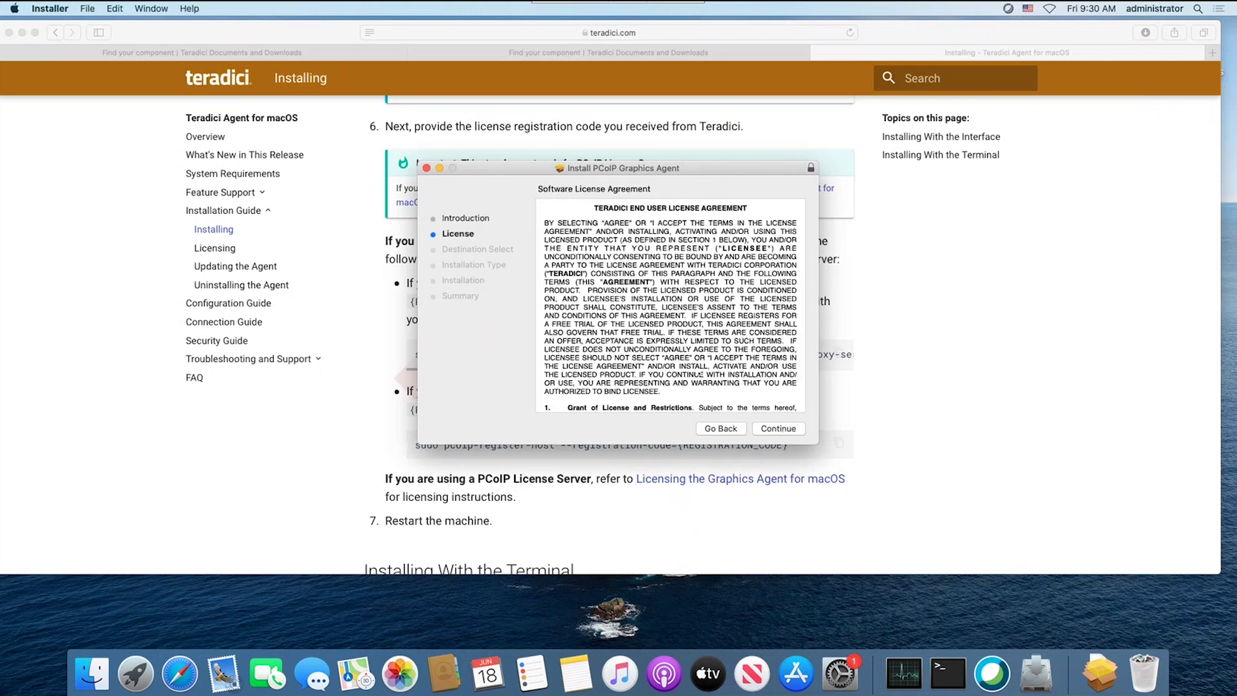
click(779, 429)
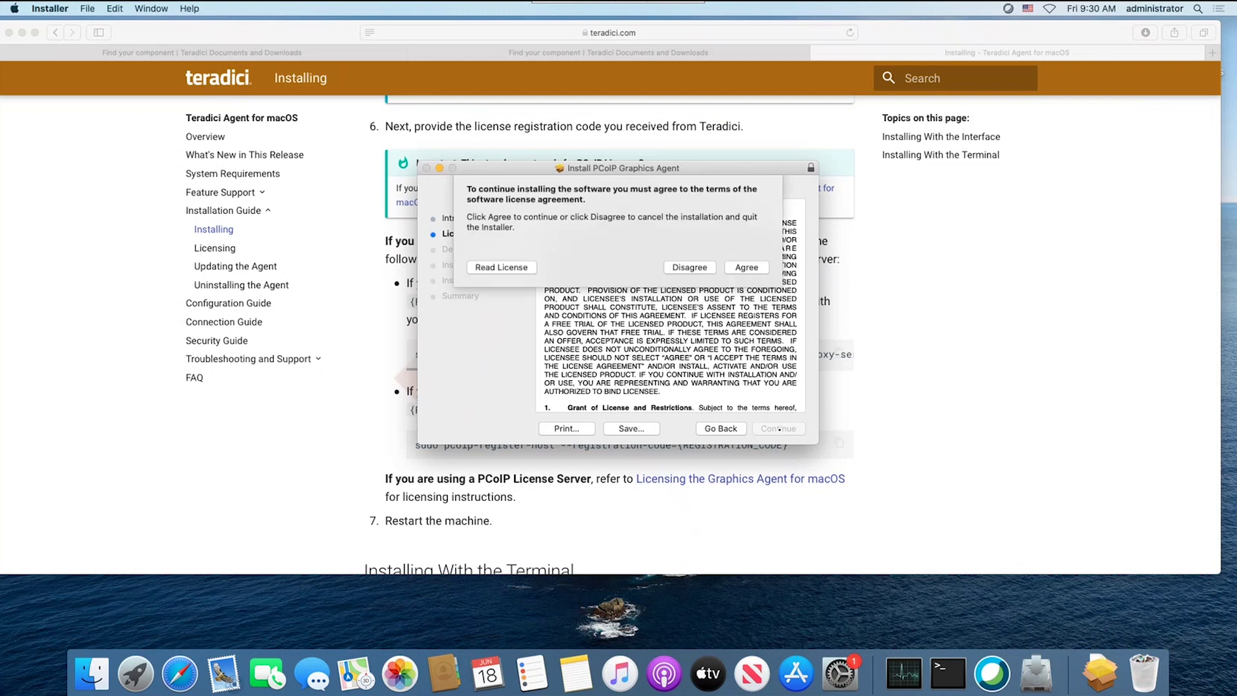
click(745, 272)
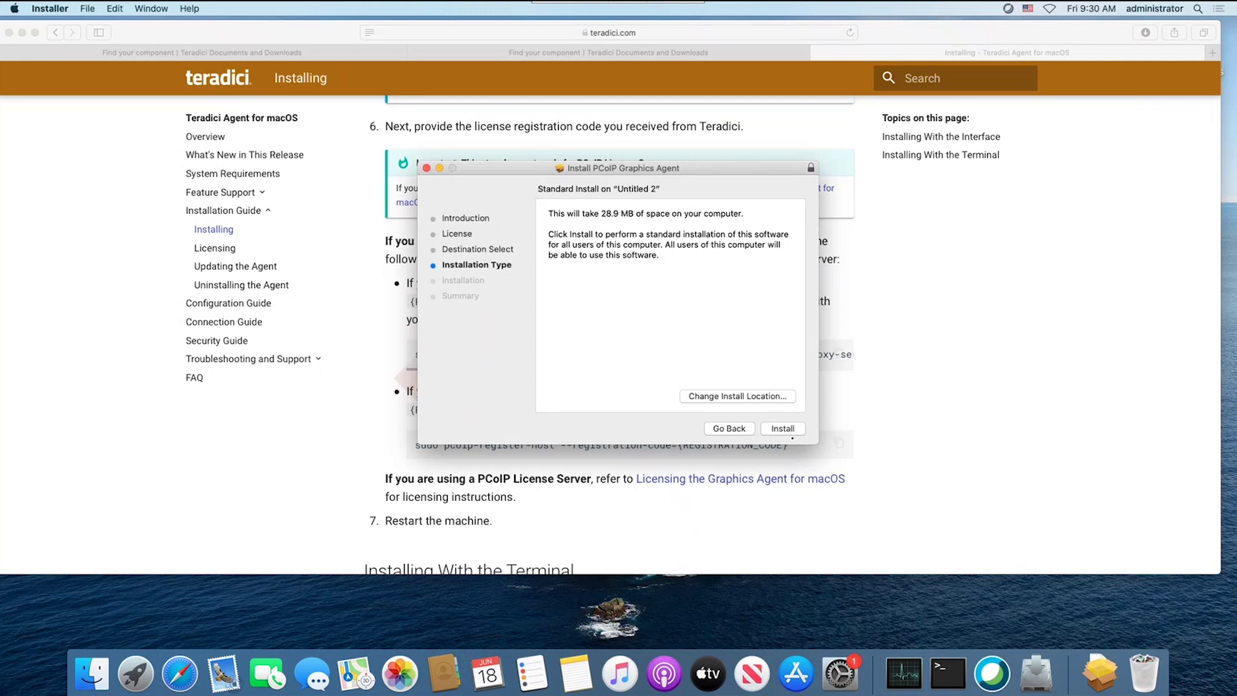
- Run the standard installation of PCoIP Graphics Agent and authorize it with the administrator account password
click(787, 429)
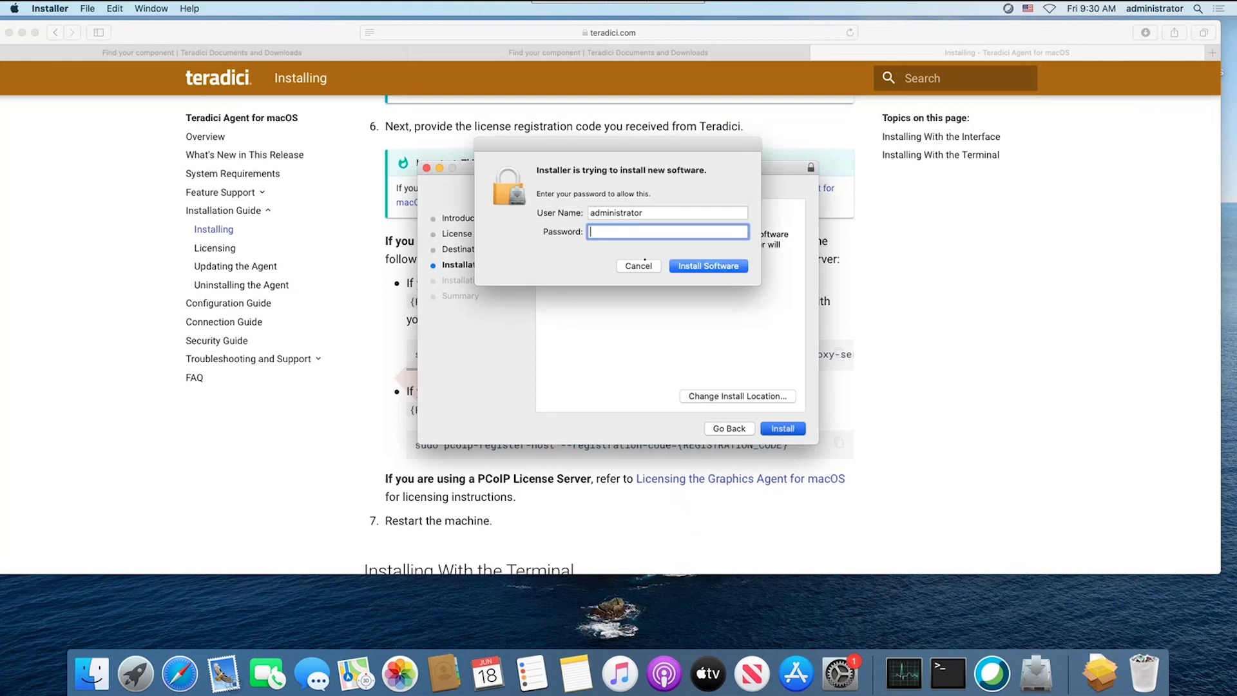
text(•••••••••••)
key(Return)
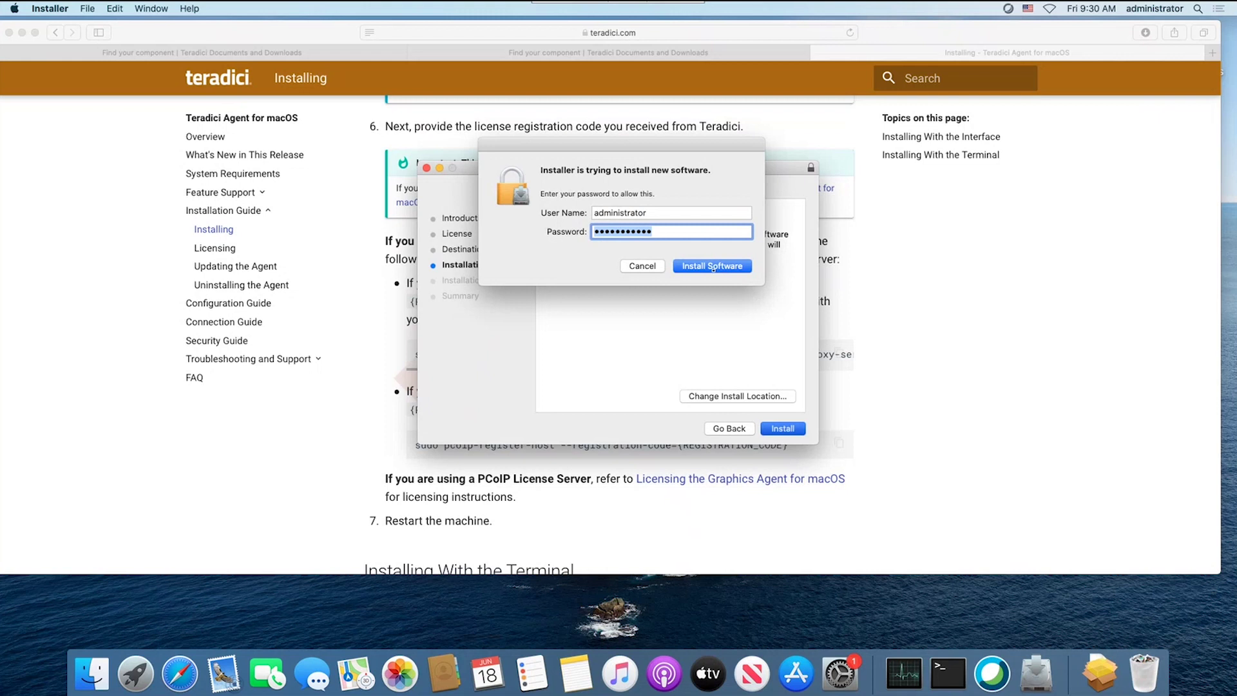
text(•••••••••)
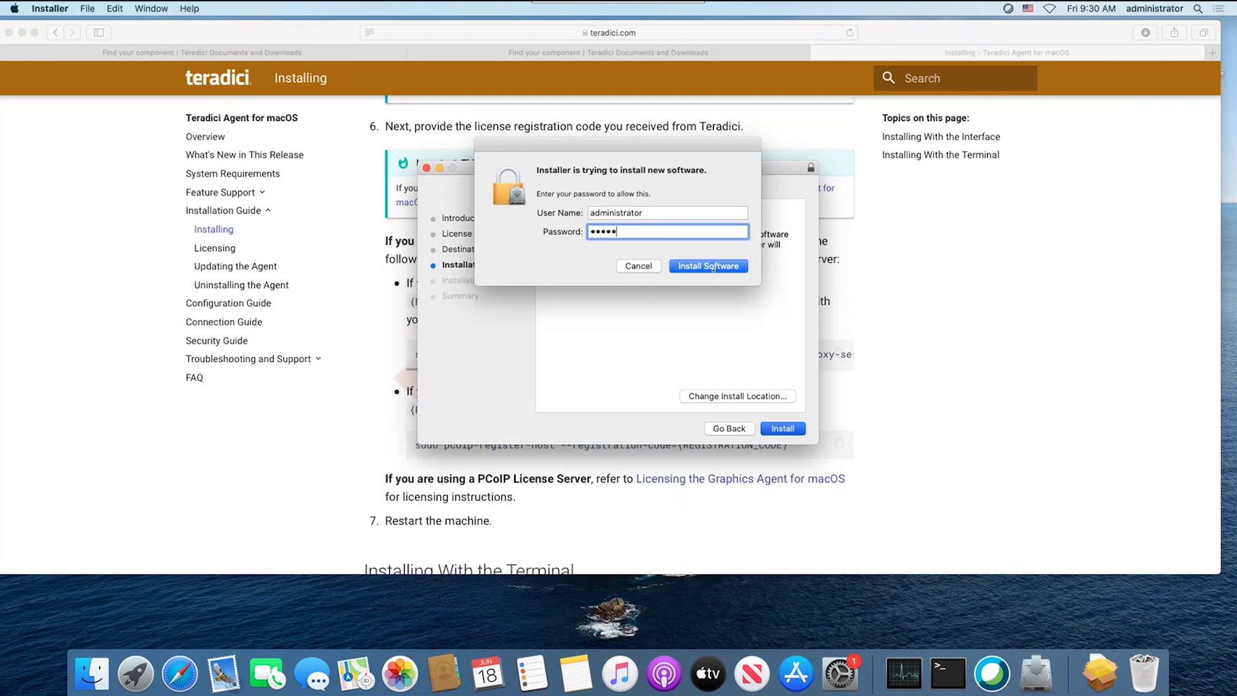
key(BackSpace)
key(BackSpace)
key(BackSpace)
key(BackSpace)
key(BackSpace)
key(BackSpace)
key(BackSpace)
key(BackSpace)
key(BackSpace)
text(••••••••••••••)
click(713, 266)
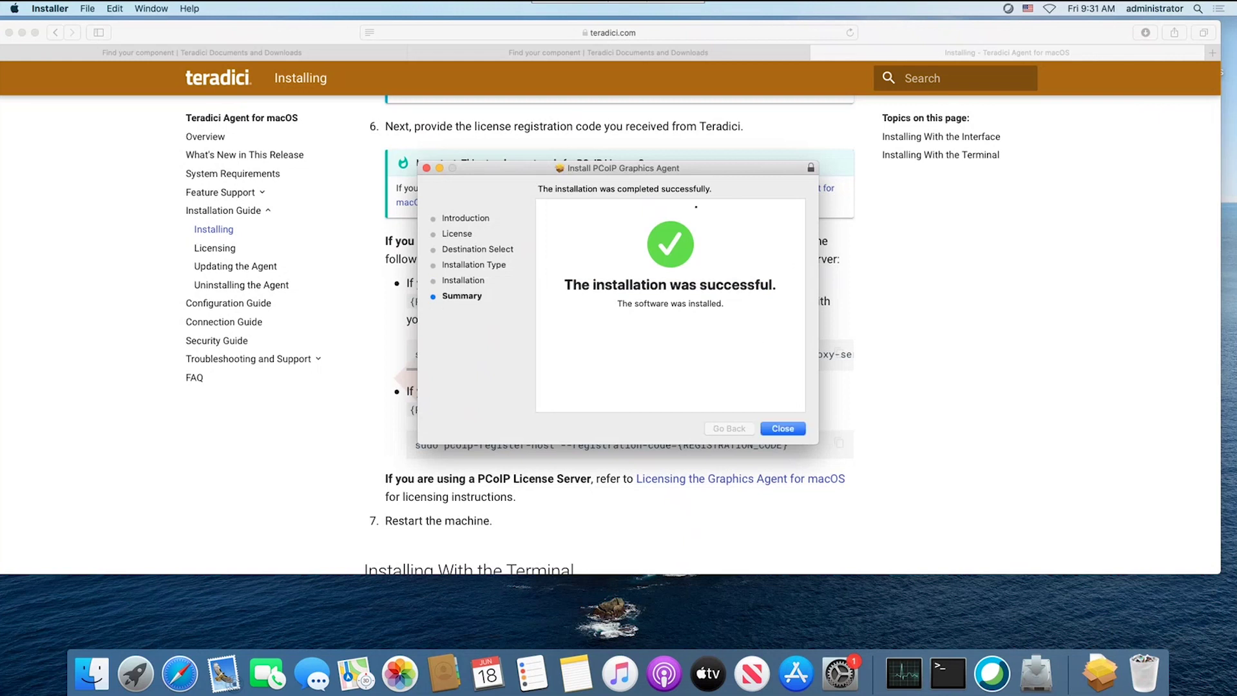
- Close the PCoIP Graphics Agent installer and keep the package in its current location
click(782, 429)
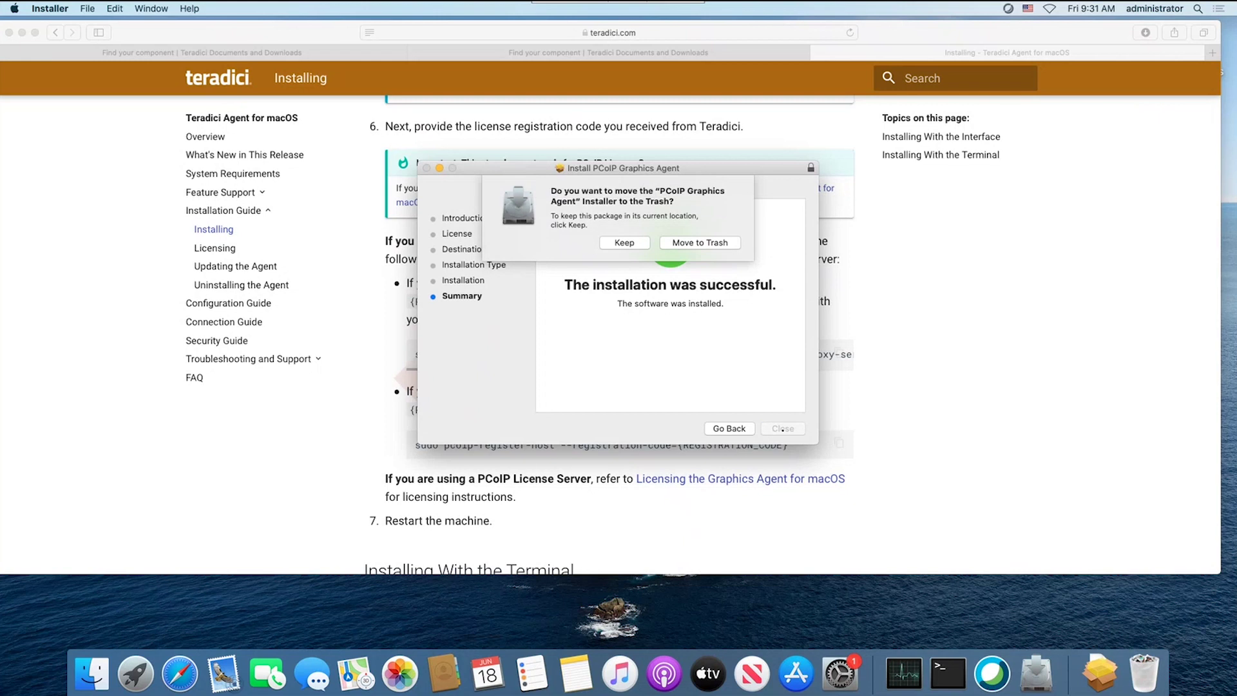
click(619, 242)
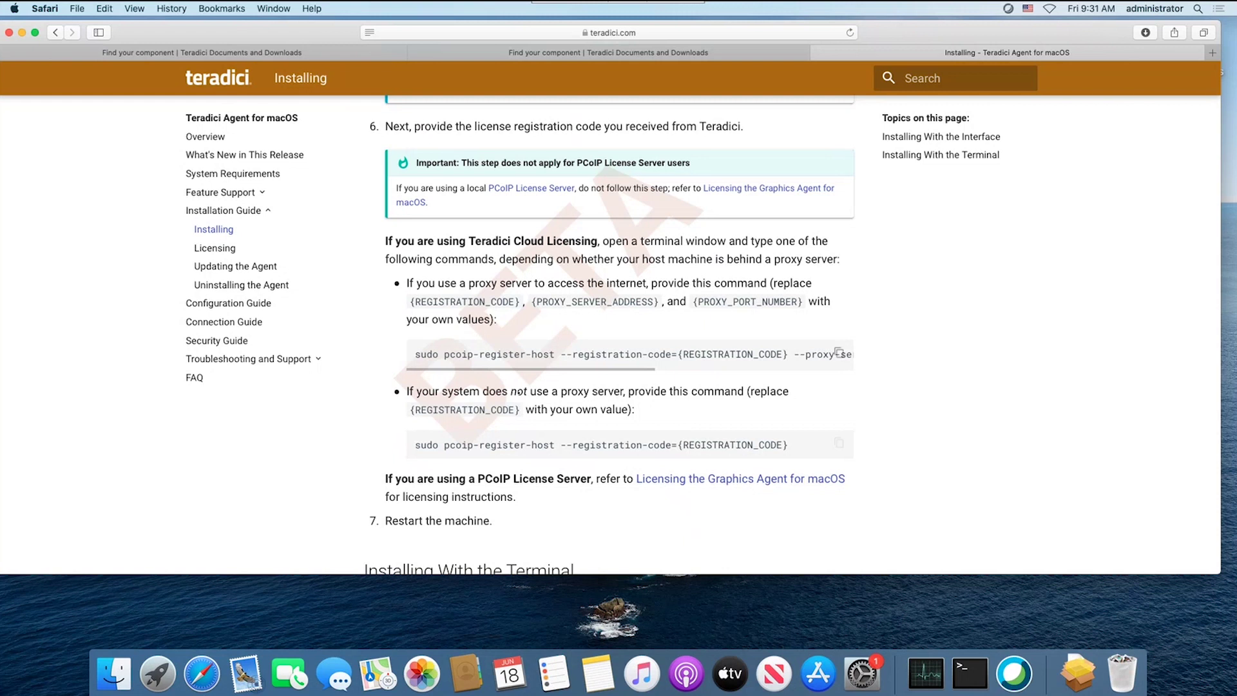
- Copy the guide's registration command for systems without a proxy server and paste it at the prompt in Terminal
click(969, 673)
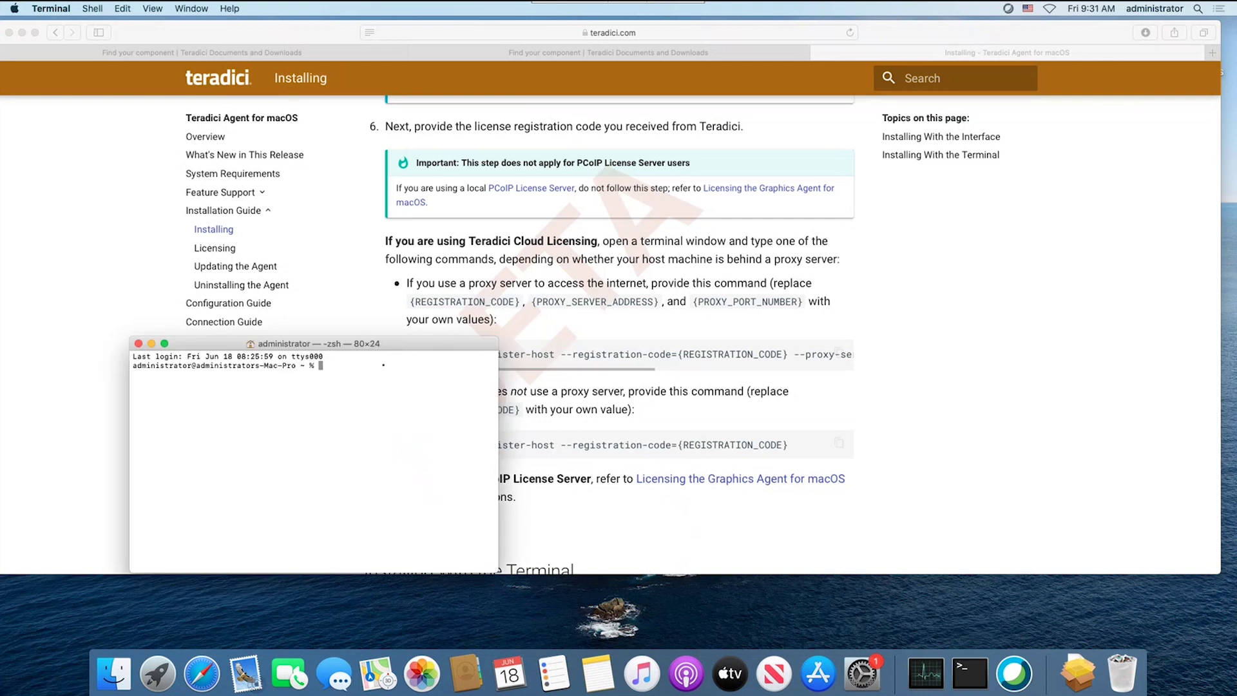
click(436, 360)
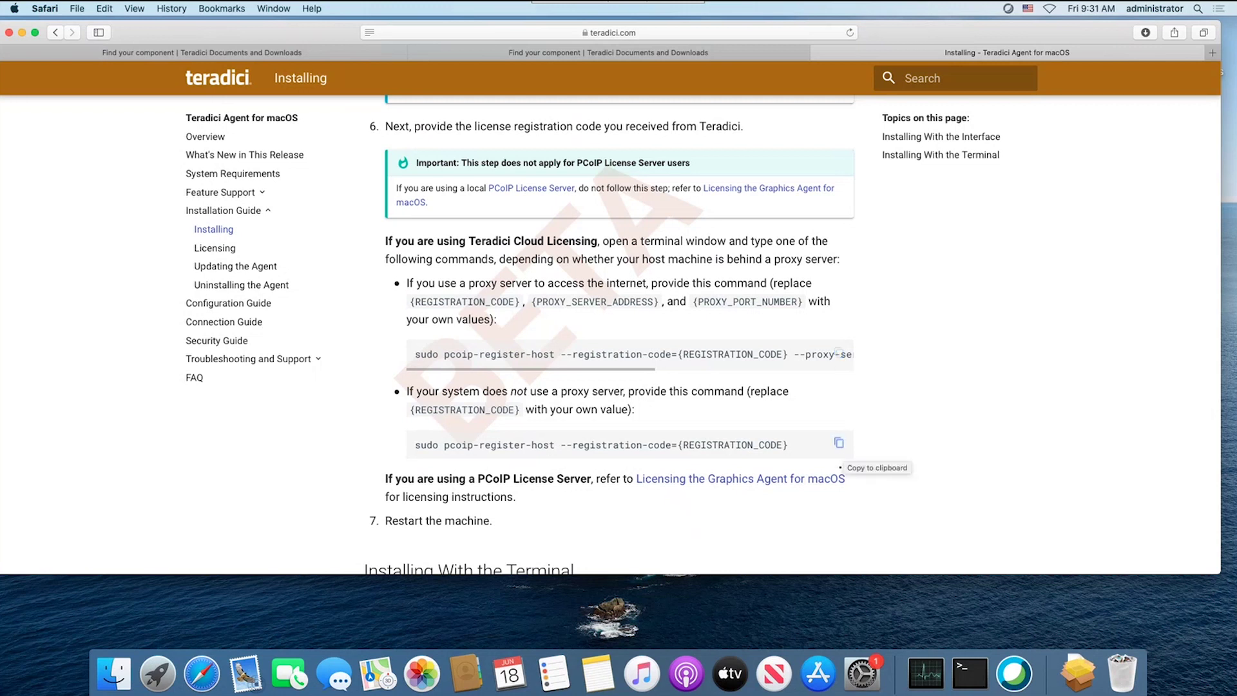
click(839, 443)
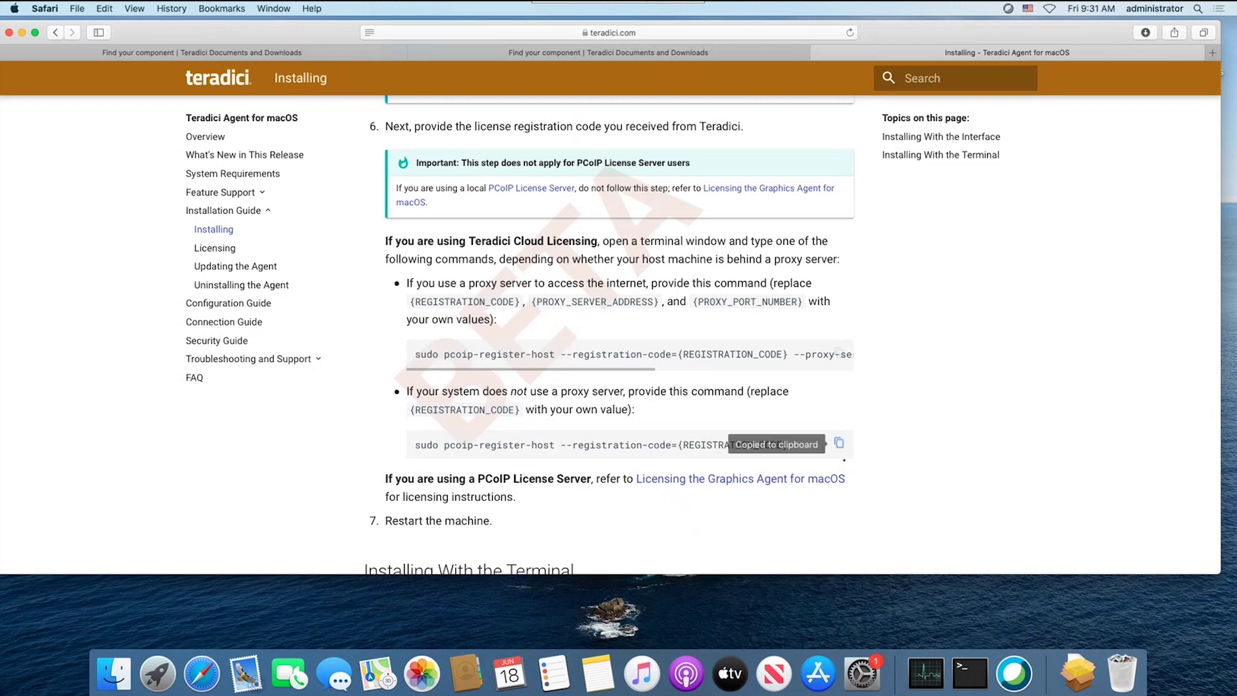
click(969, 673)
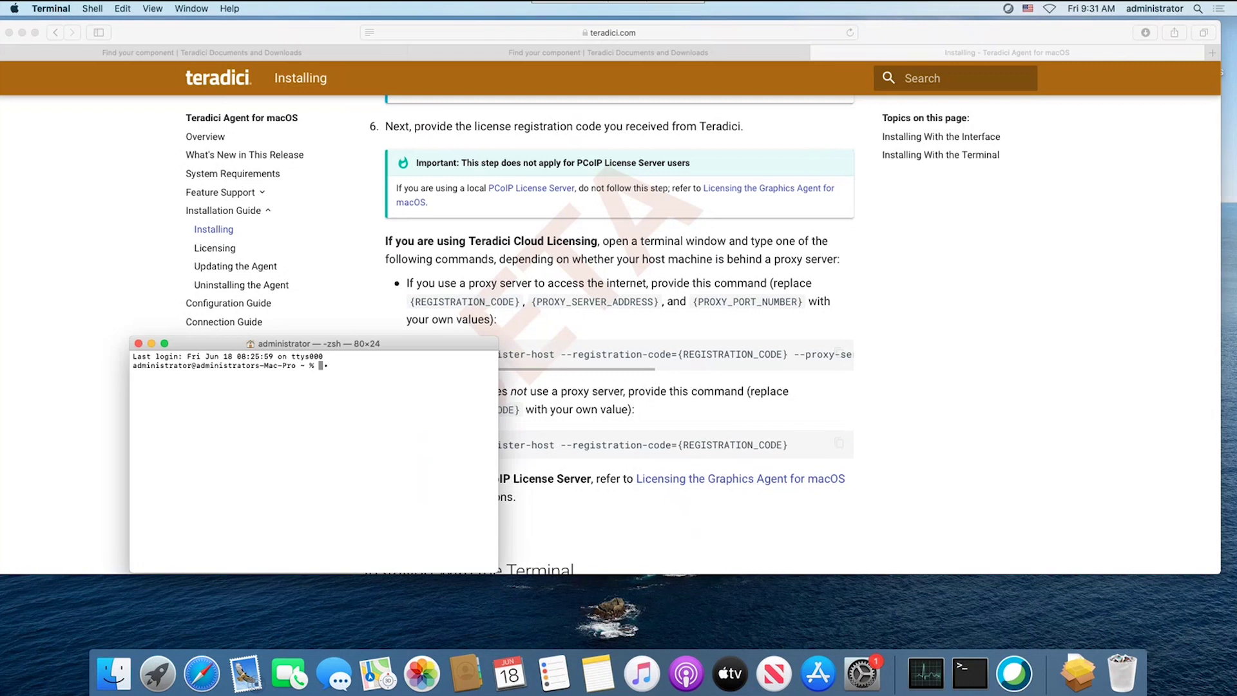
right_click(325, 365)
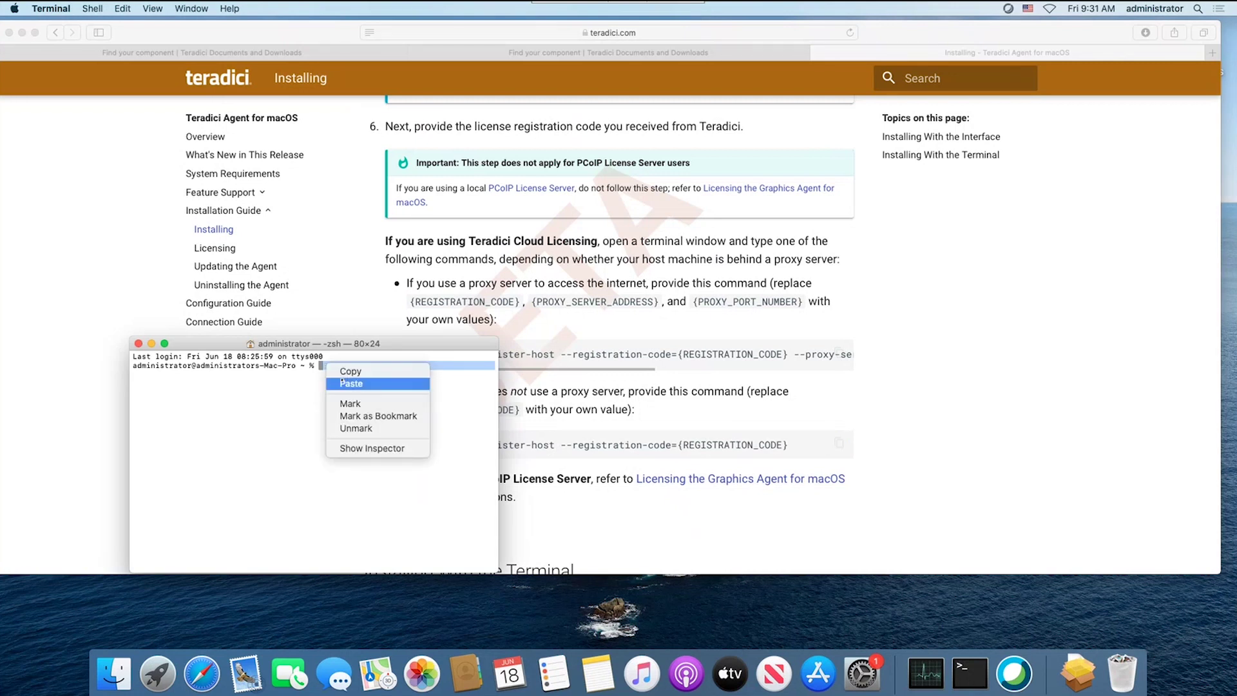
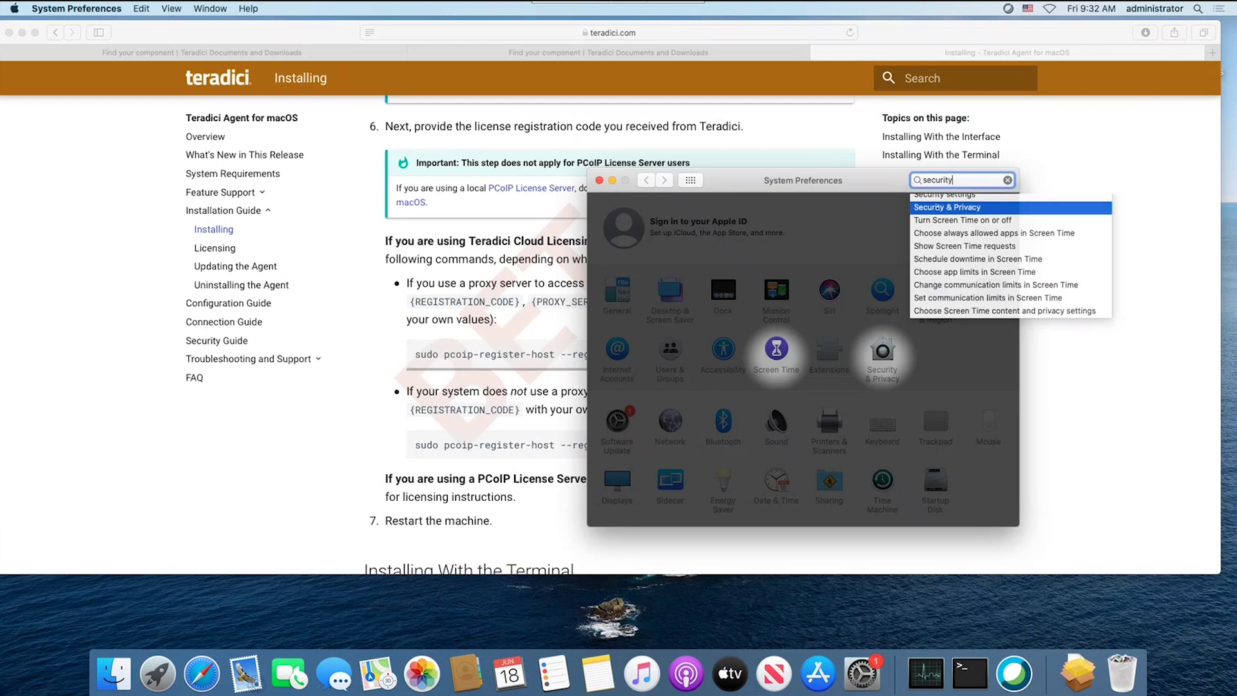
- Open the Security & Privacy preferences and check PCoIP Agent's Accessibility and Screen Recording permissions
click(937, 207)
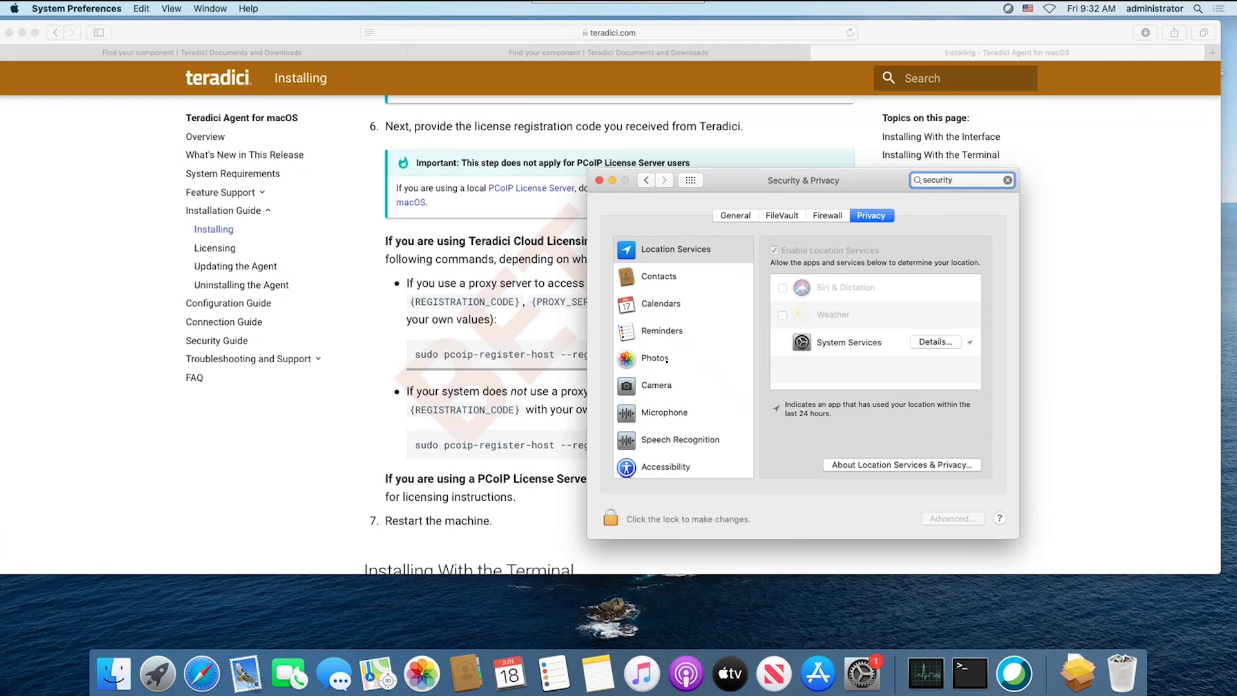
scroll(666, 361, down, 2)
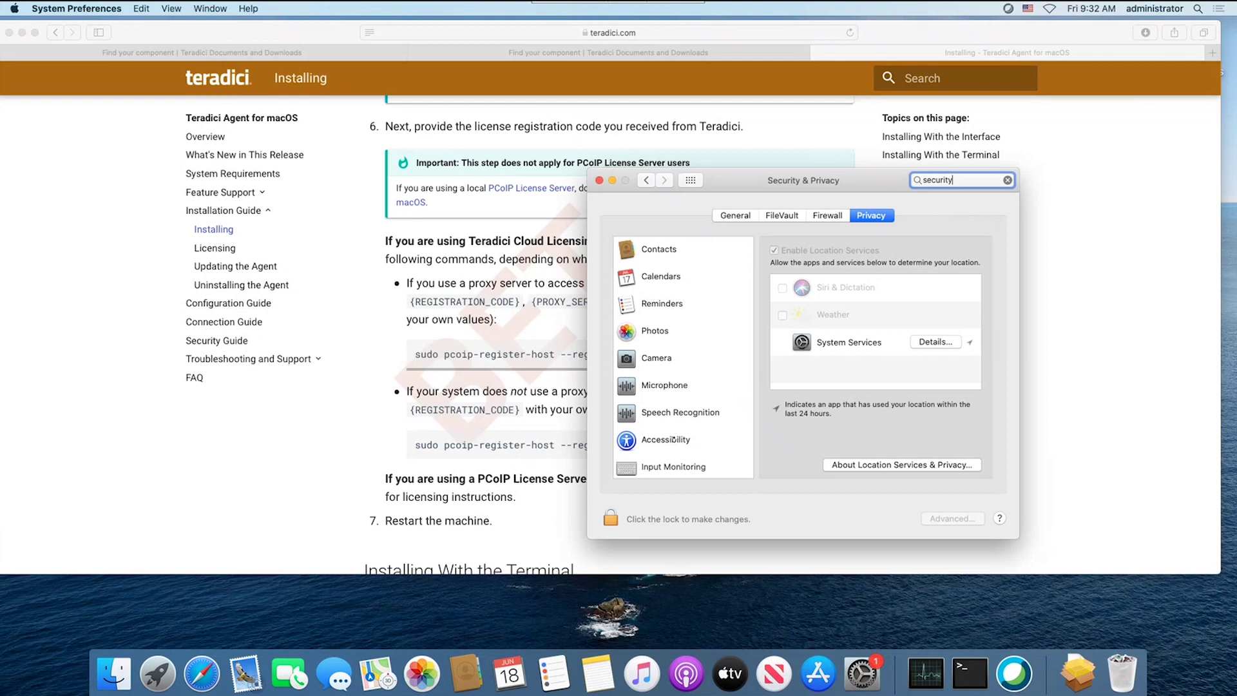
click(671, 441)
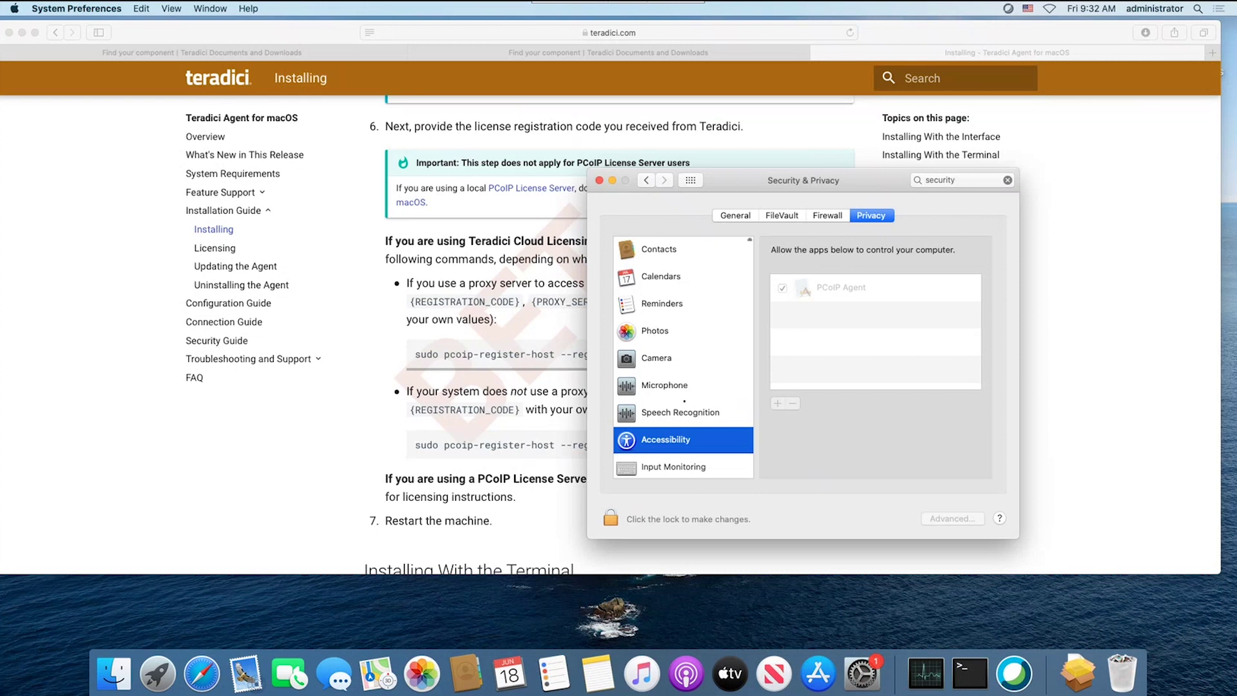
scroll(684, 402, up, 2)
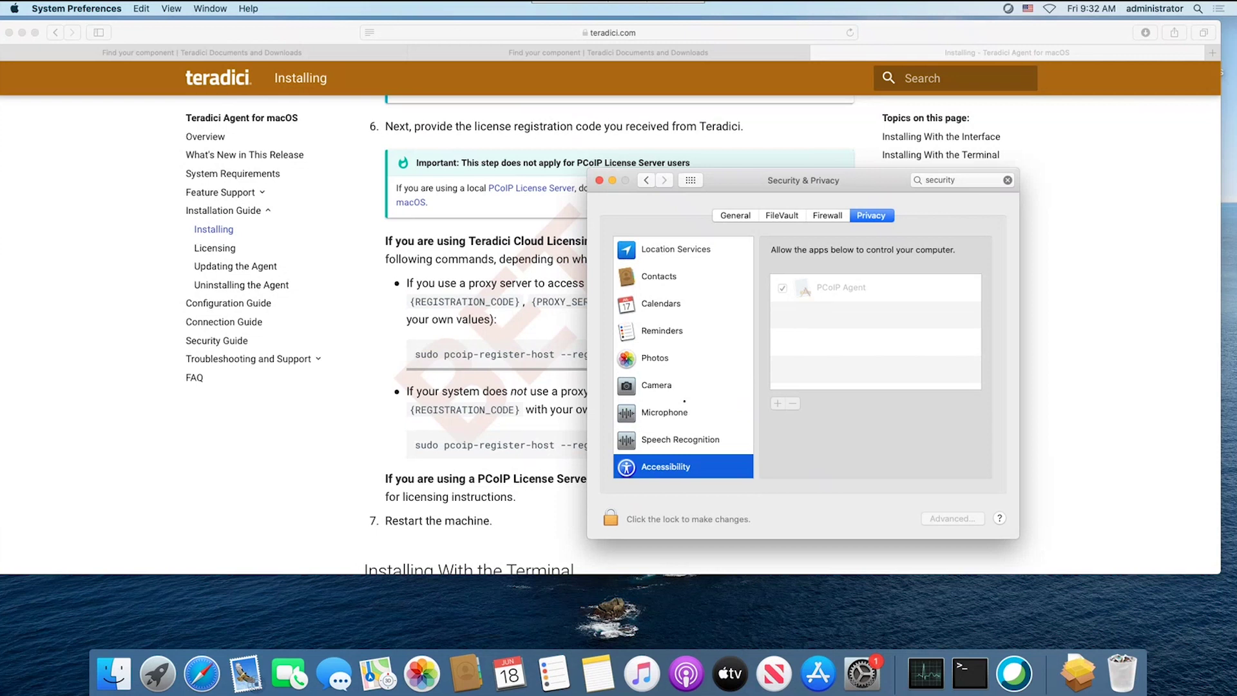
scroll(684, 400, down, 5)
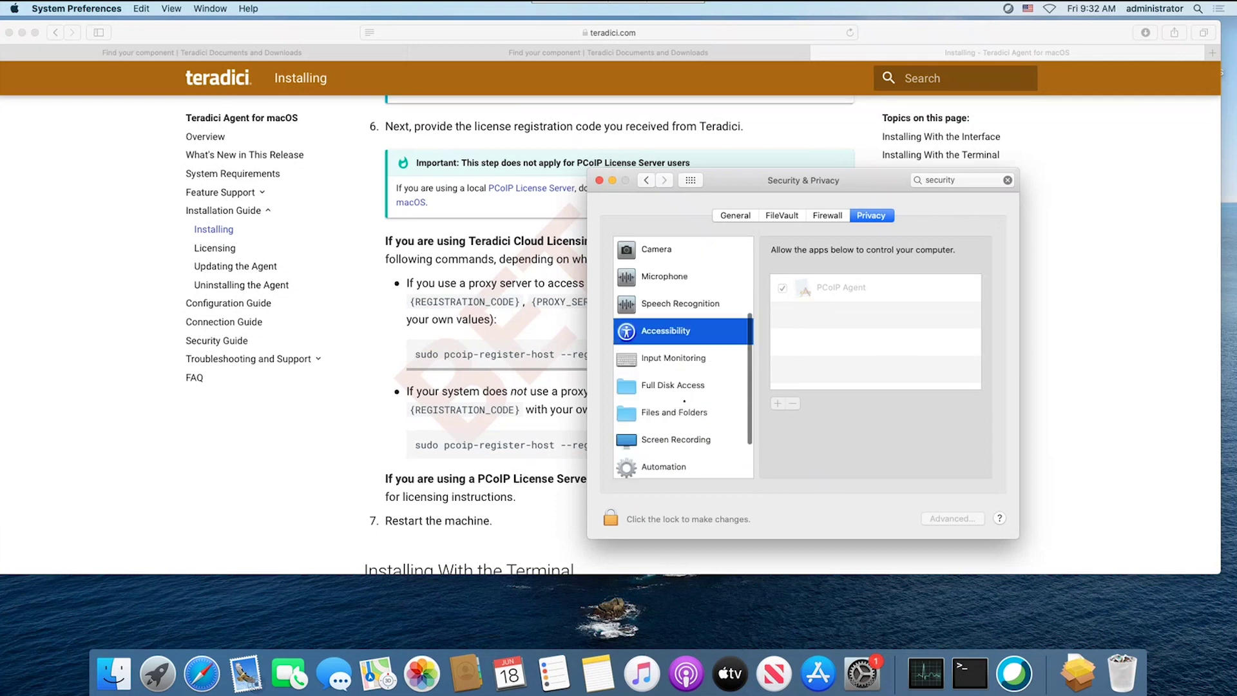
click(675, 388)
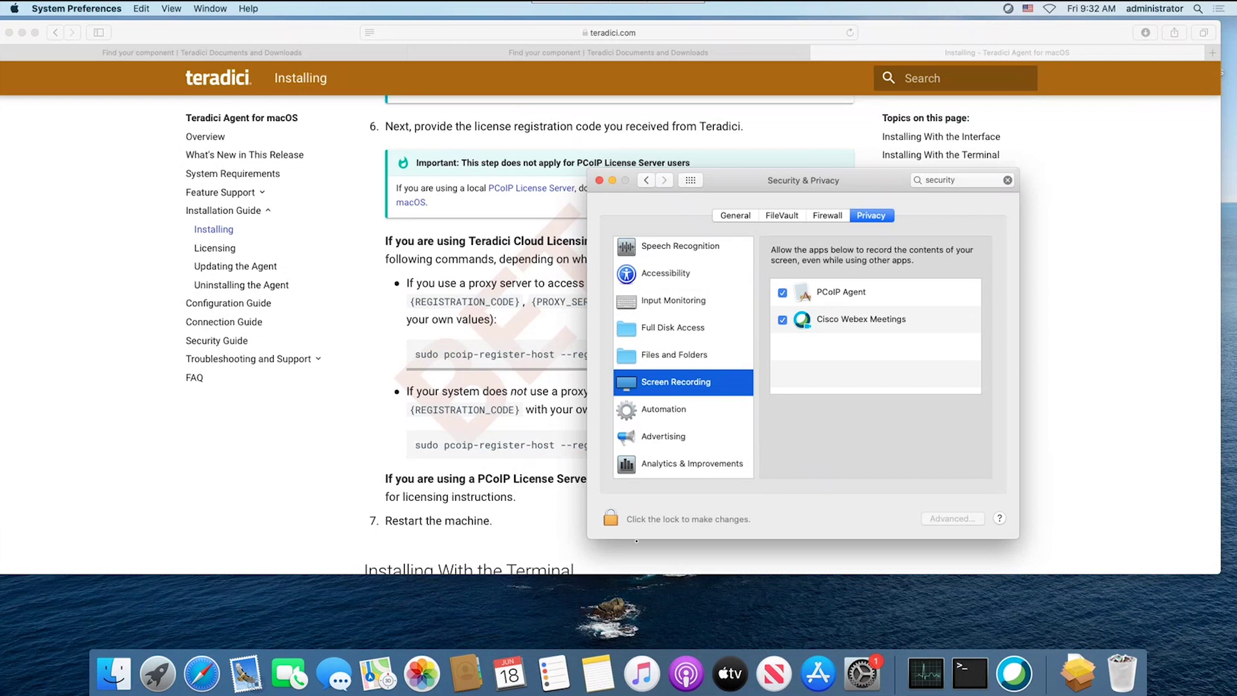
click(617, 523)
click(1008, 181)
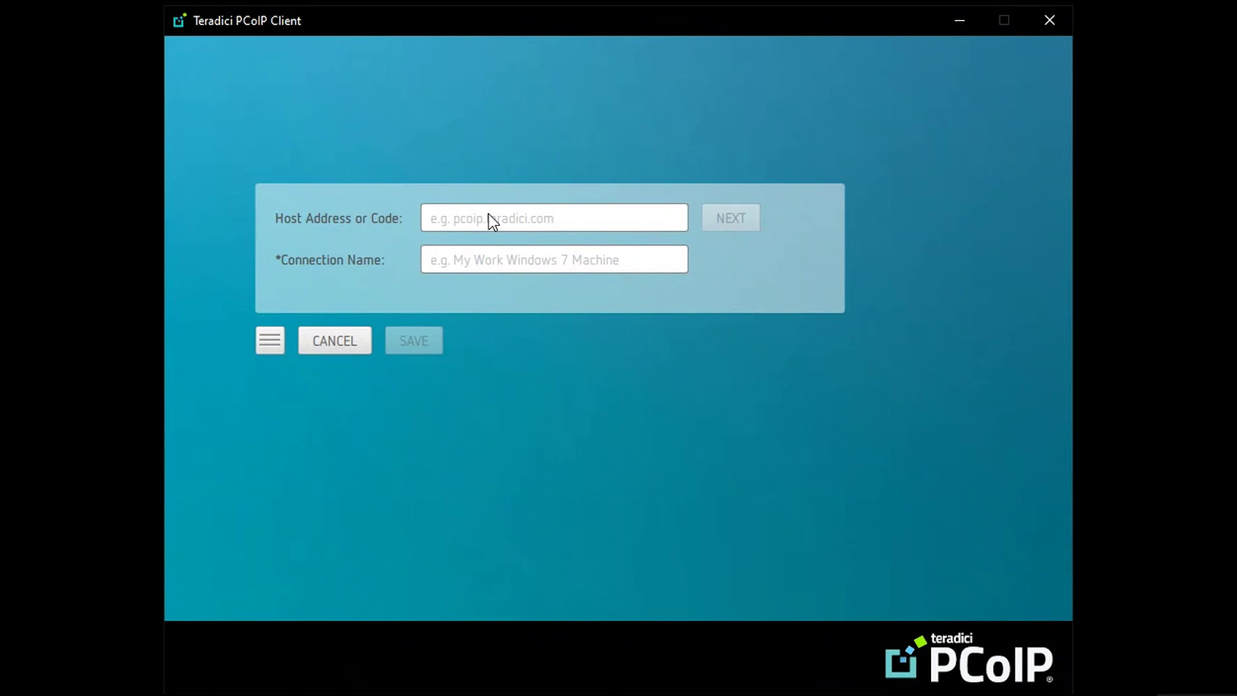
- In Teradici PCoIP Client, connect to host 207.254.4.210 with the connection name "Teradici macOS Agent"
text(207.254.4.210)
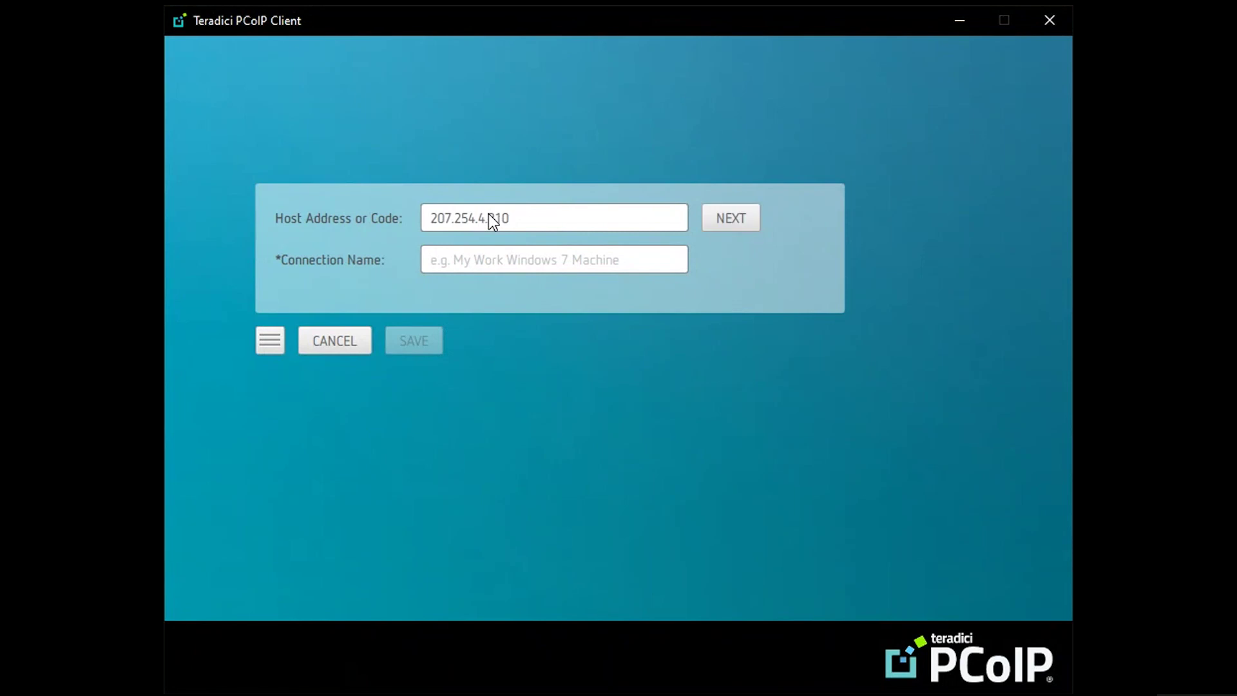
click(496, 262)
text(T)
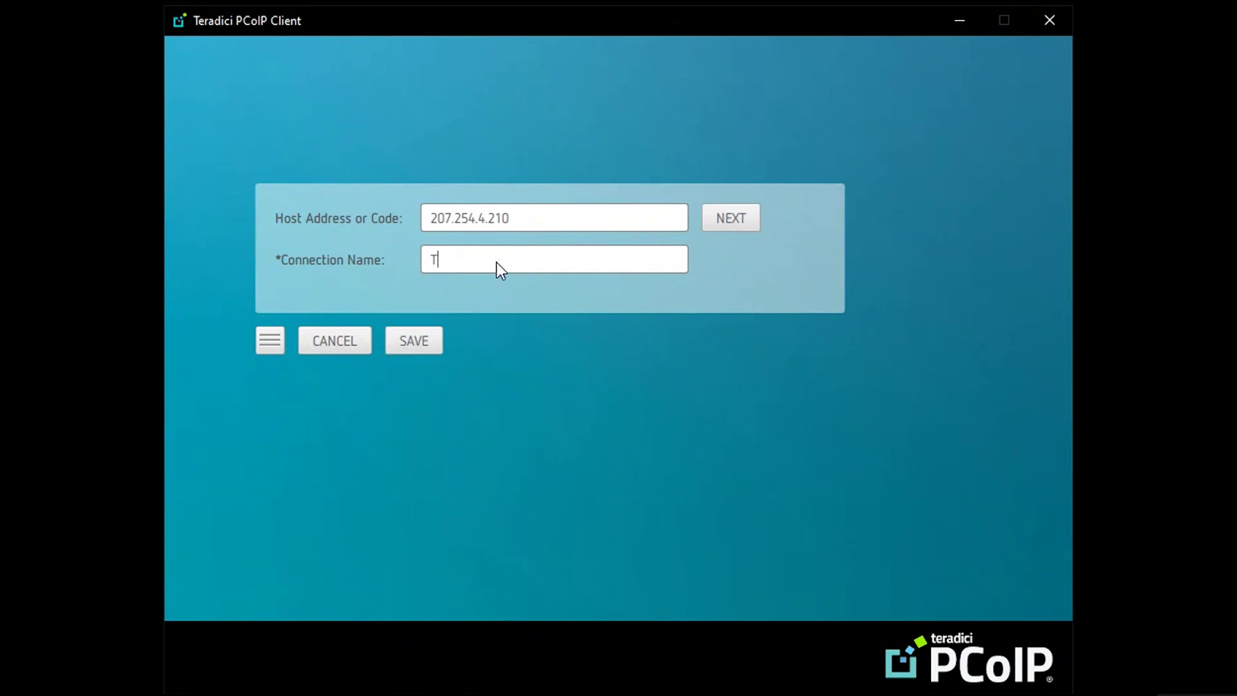
text(eradici macOS Agent)
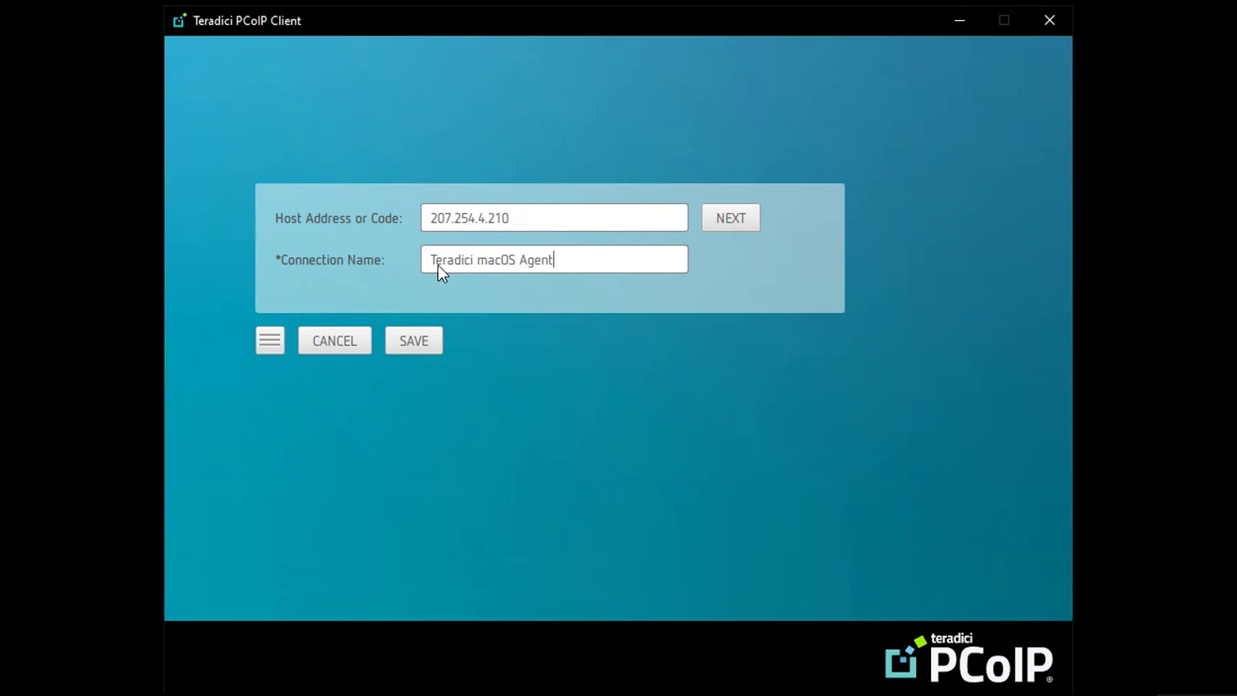
click(727, 221)
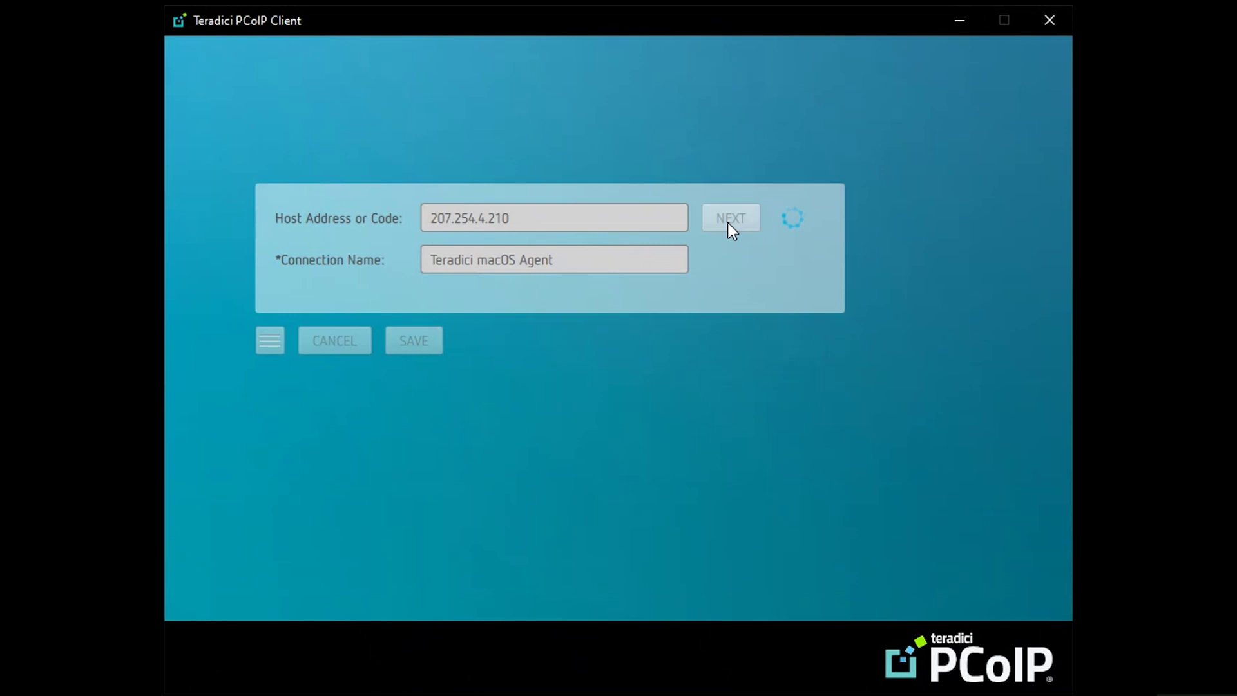
- Log in to the remote Mac as administrator with the account password
click(467, 252)
text(administrator)
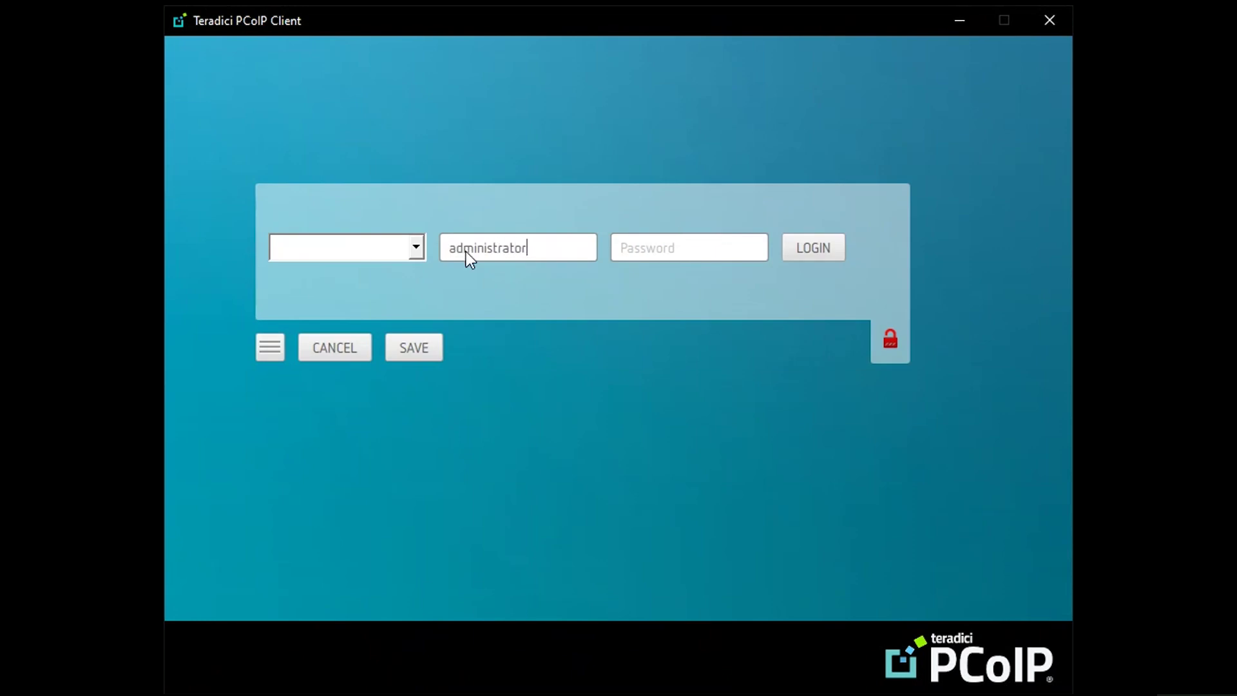
key(Tab)
text(**************)
key(Return)
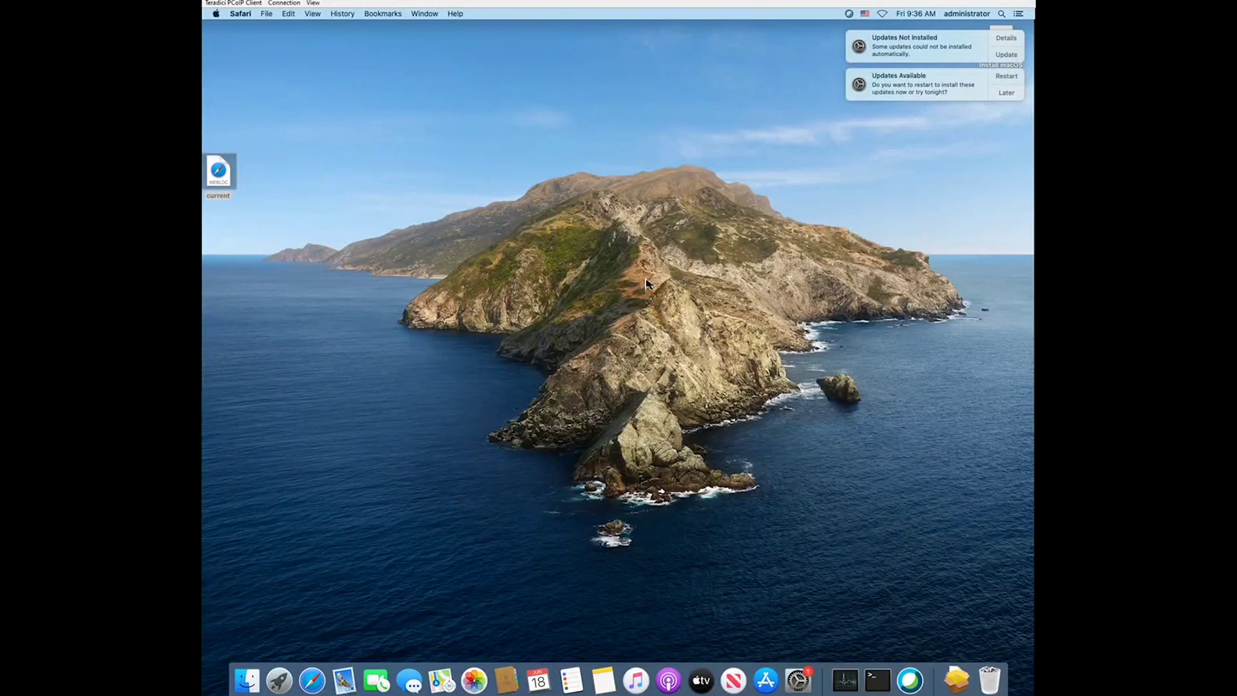
- Launch Safari on the remote Mac desktop and load the YouTube home page
click(313, 680)
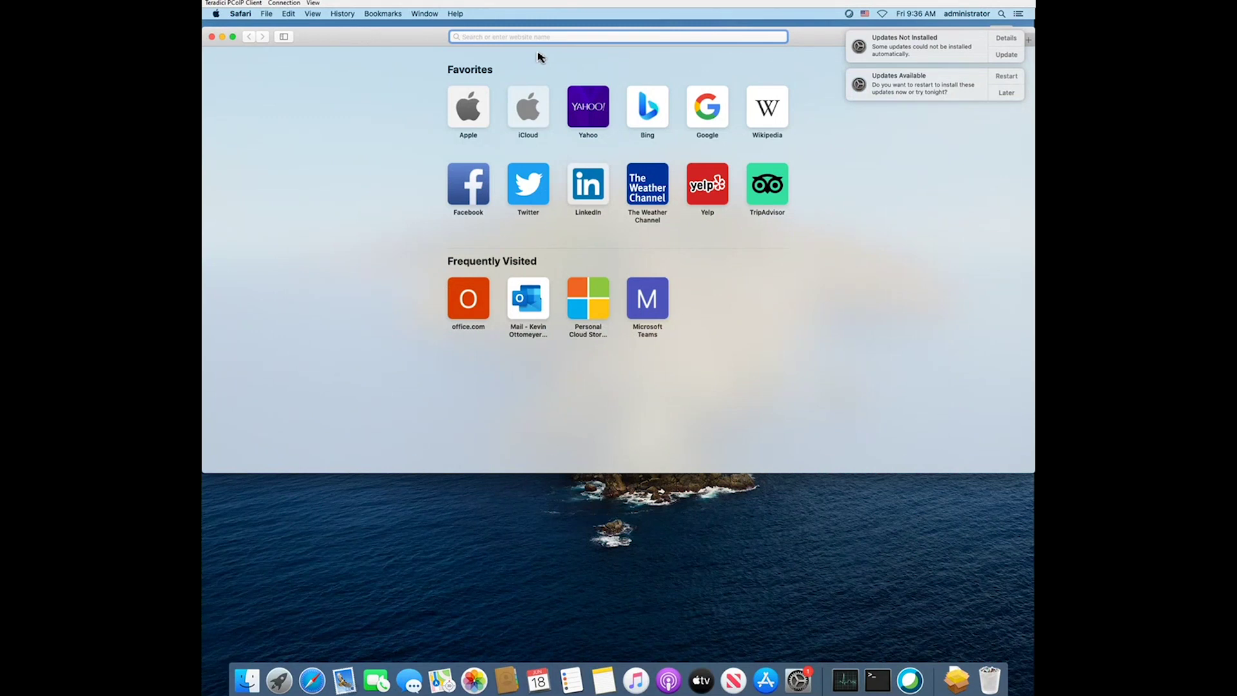
text(www.youtube.)
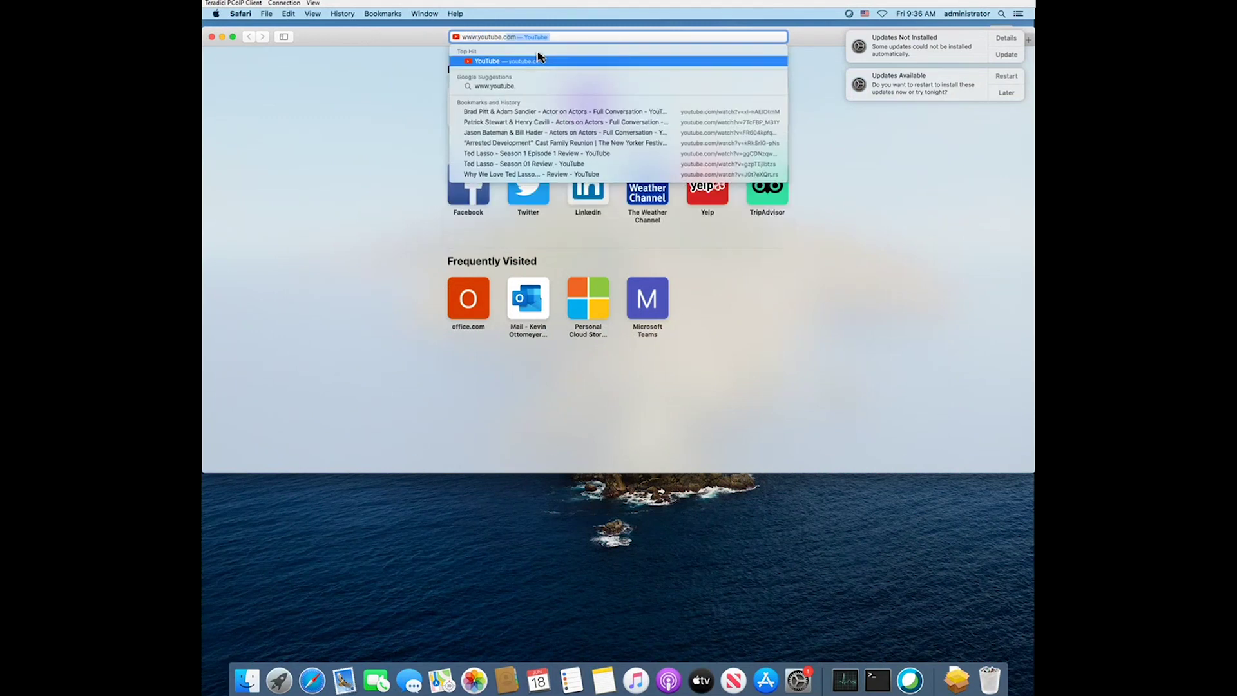
click(540, 61)
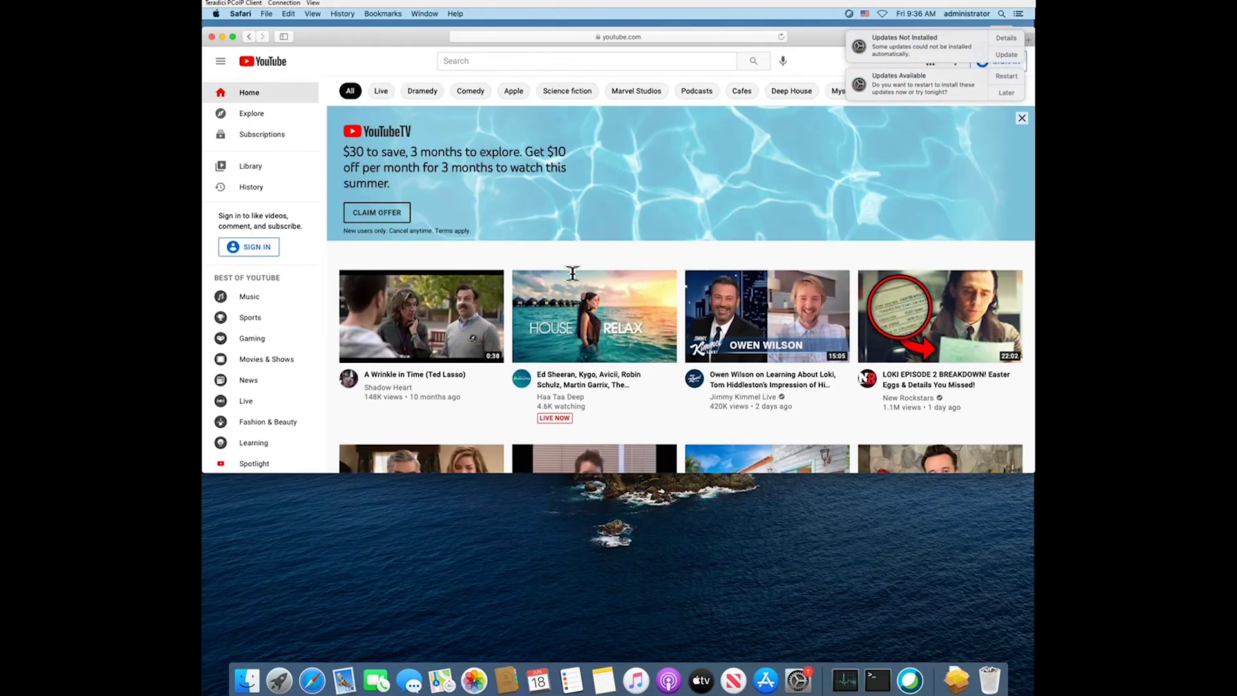